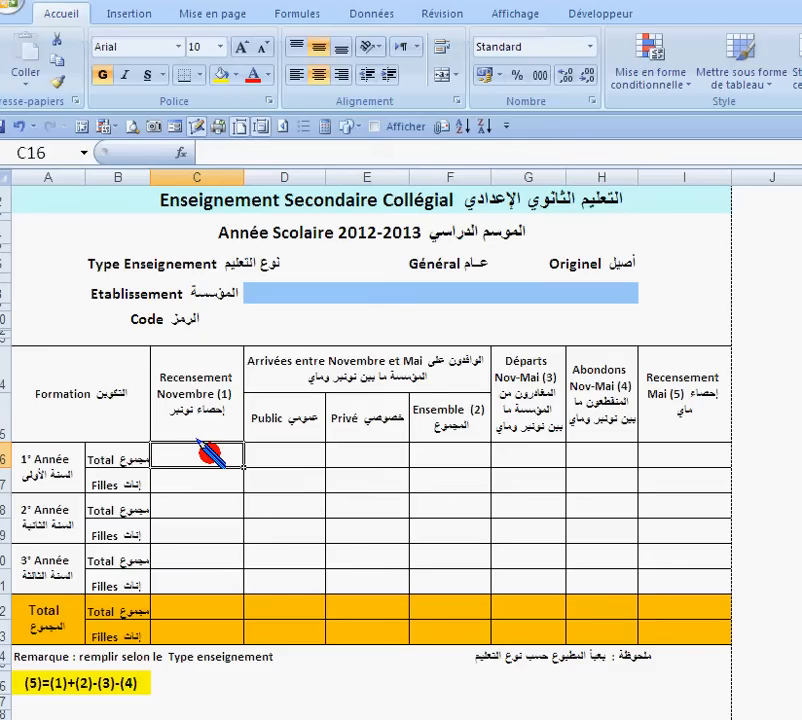
# Examine the 1° Année row labels, the column headings from the November to the May census, and the (5)=(1)+(2)-(3)-(4) note.
pyautogui.click(48, 465)
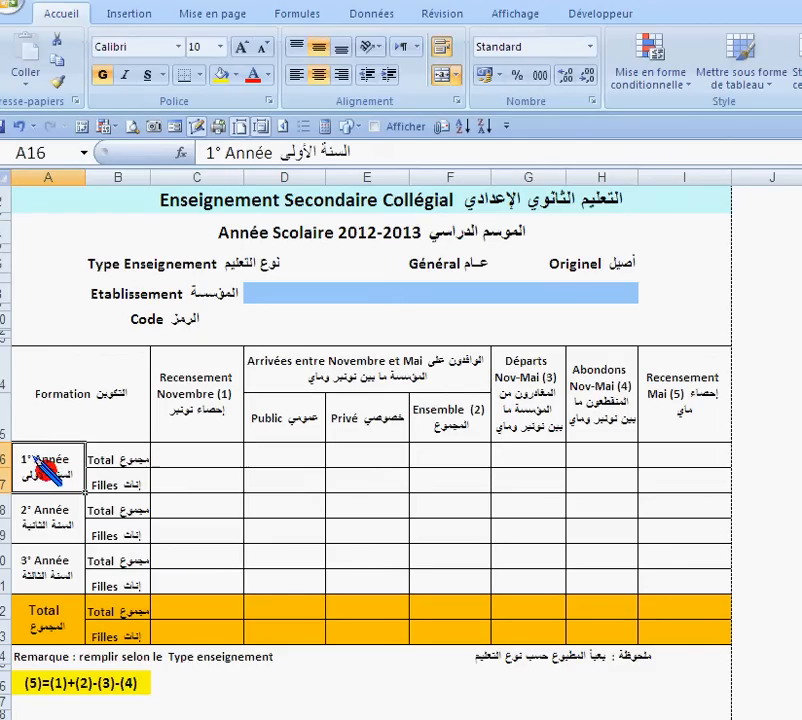
pyautogui.click(112, 462)
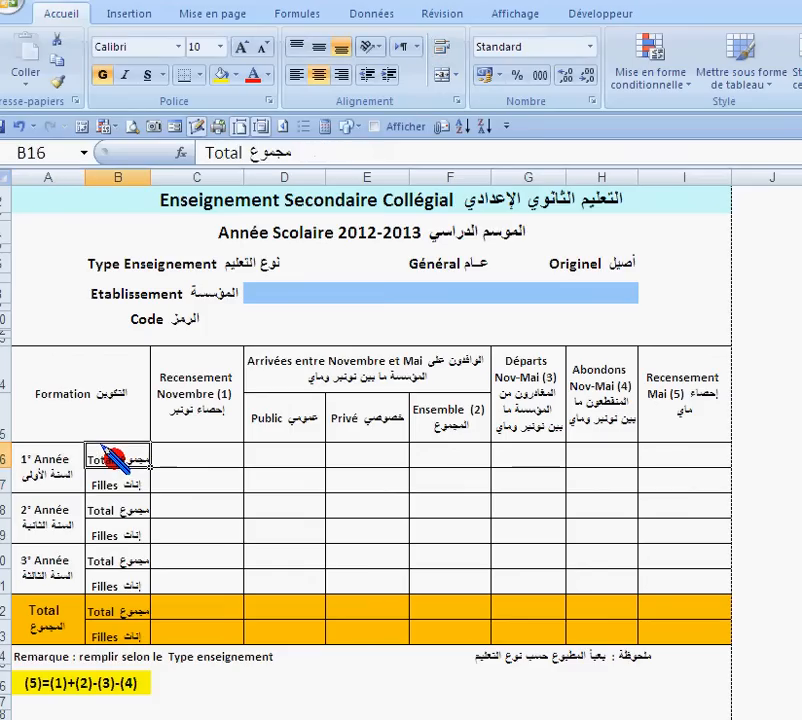
pyautogui.click(105, 482)
pyautogui.click(174, 461)
pyautogui.click(177, 474)
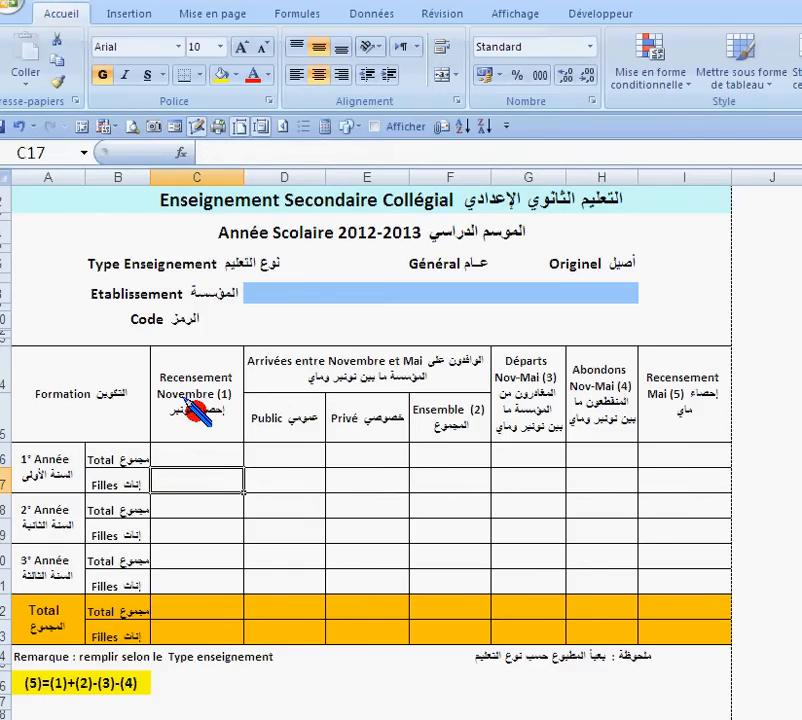
pyautogui.click(190, 456)
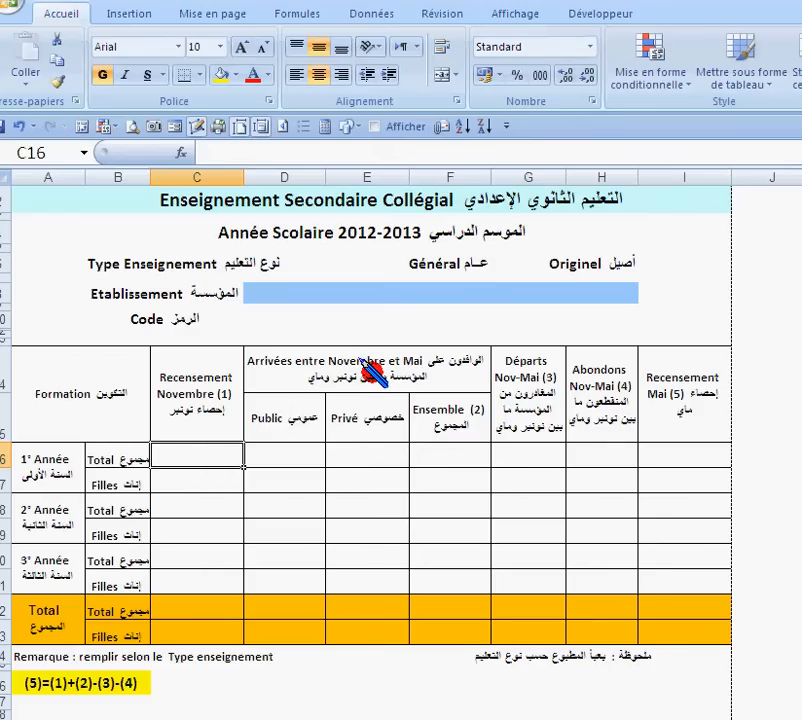
pyautogui.click(310, 453)
pyautogui.press('Right')
pyautogui.click(286, 452)
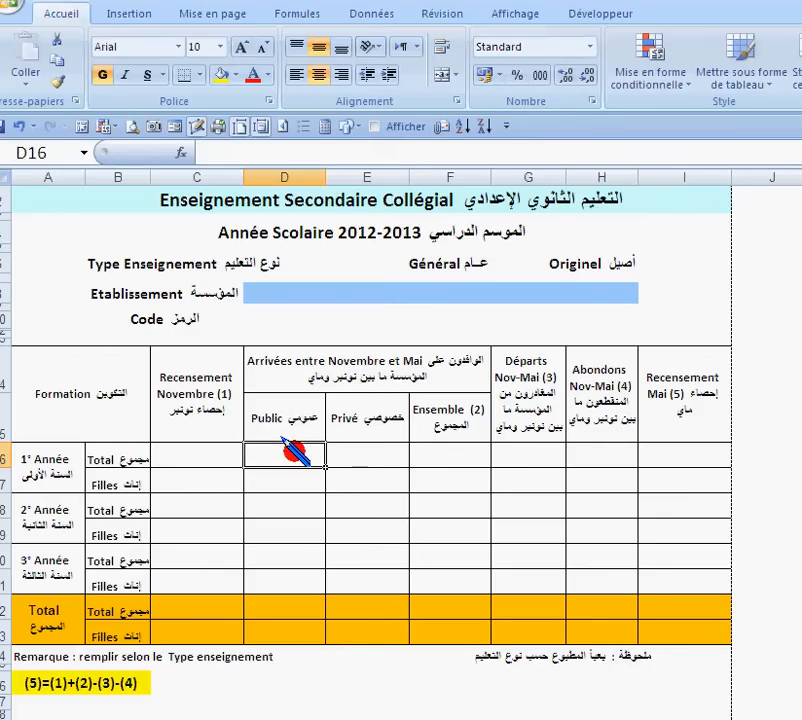
pyautogui.click(349, 451)
pyautogui.click(435, 452)
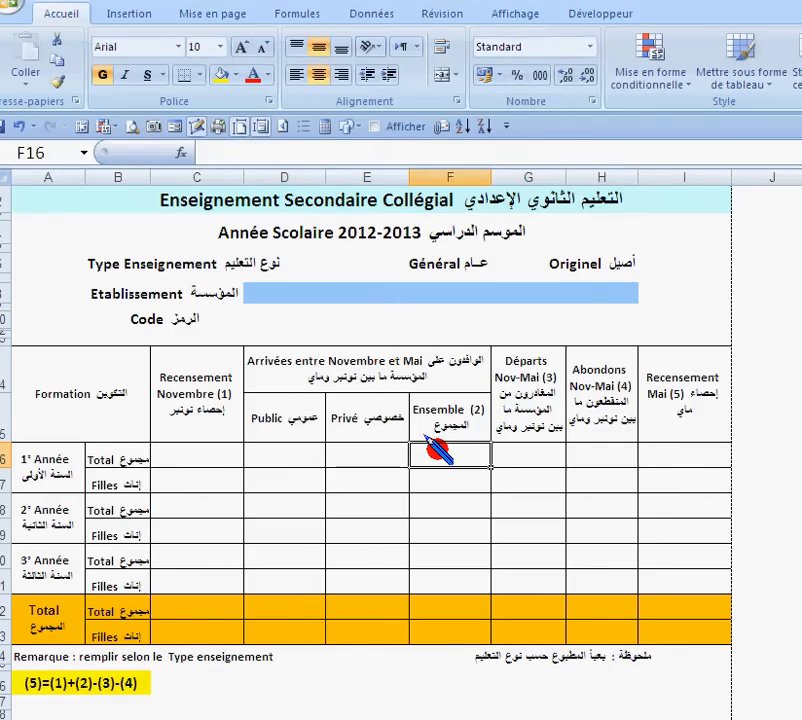
pyautogui.click(527, 455)
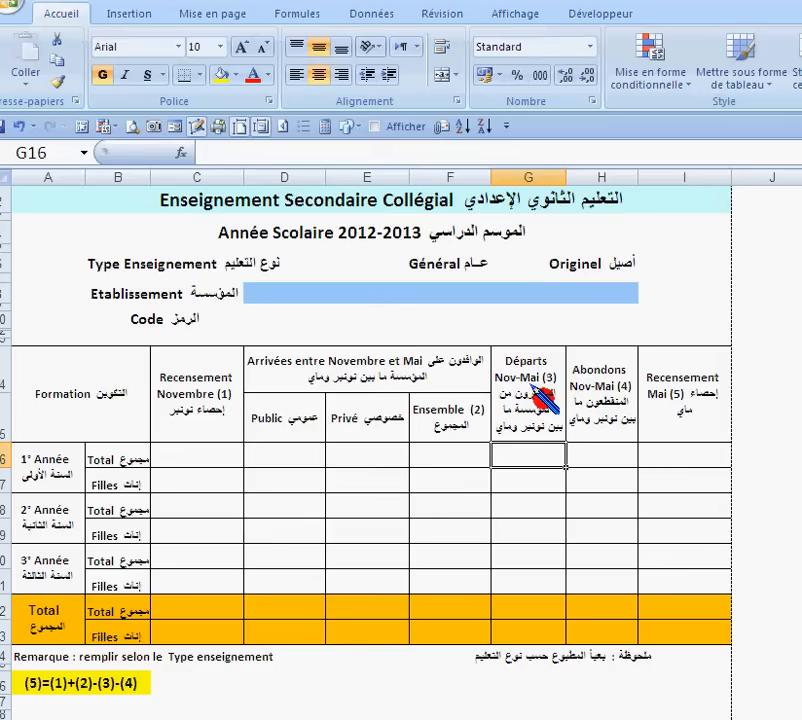
pyautogui.click(598, 378)
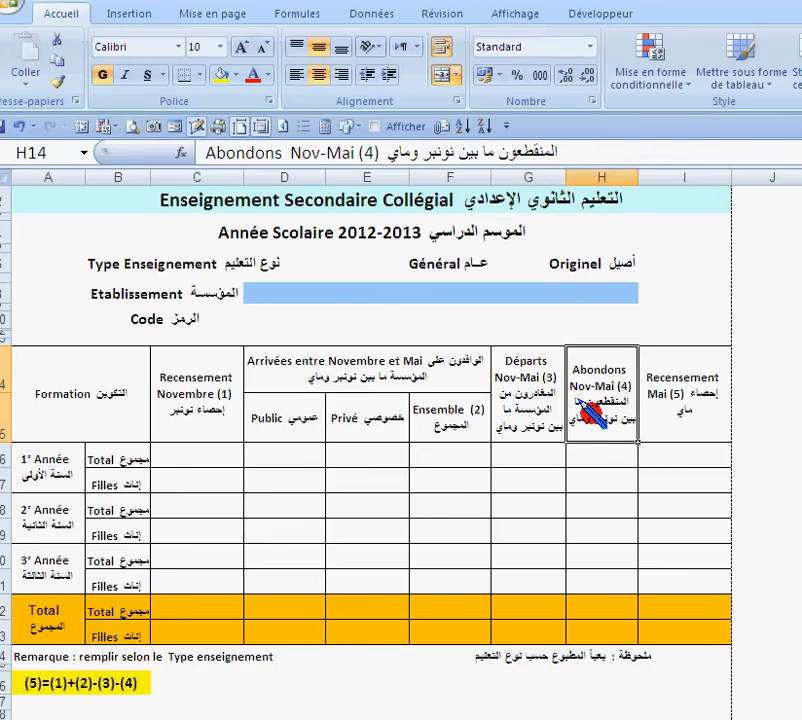
pyautogui.click(600, 456)
pyautogui.click(672, 453)
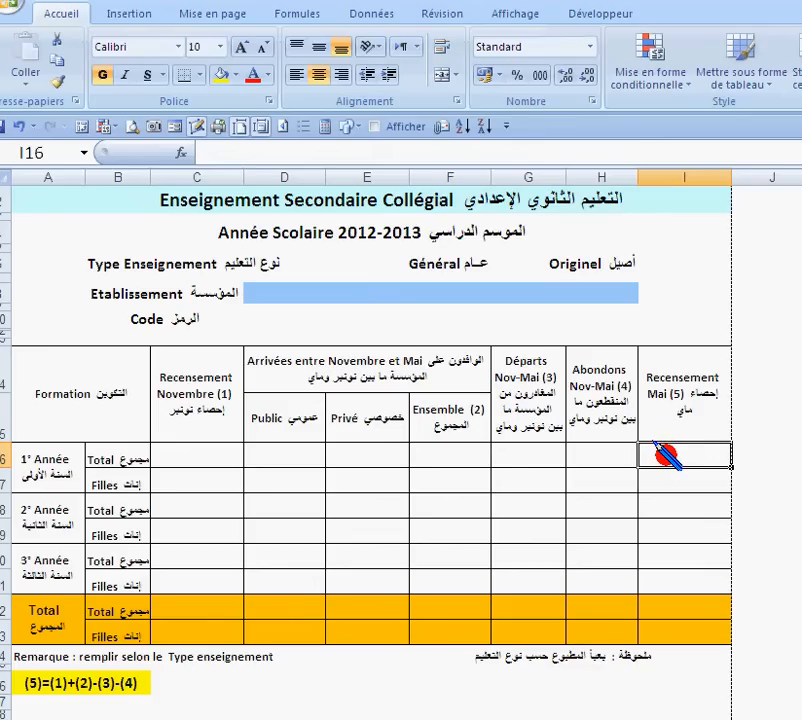
pyautogui.click(62, 684)
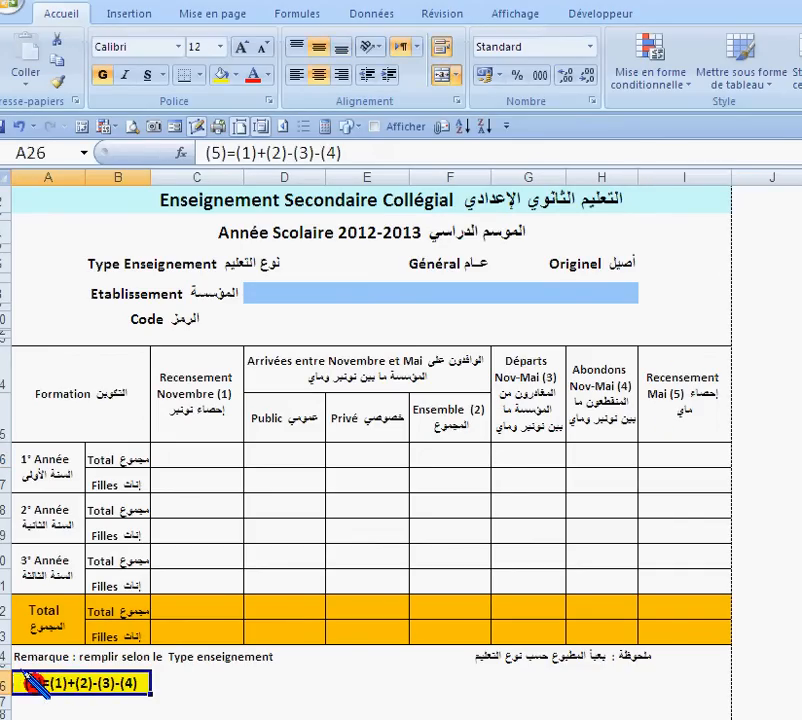
# Enter =C16+F16-G16-H16 in I16 for the May census and fill the formula down to I23.
pyautogui.click(660, 454)
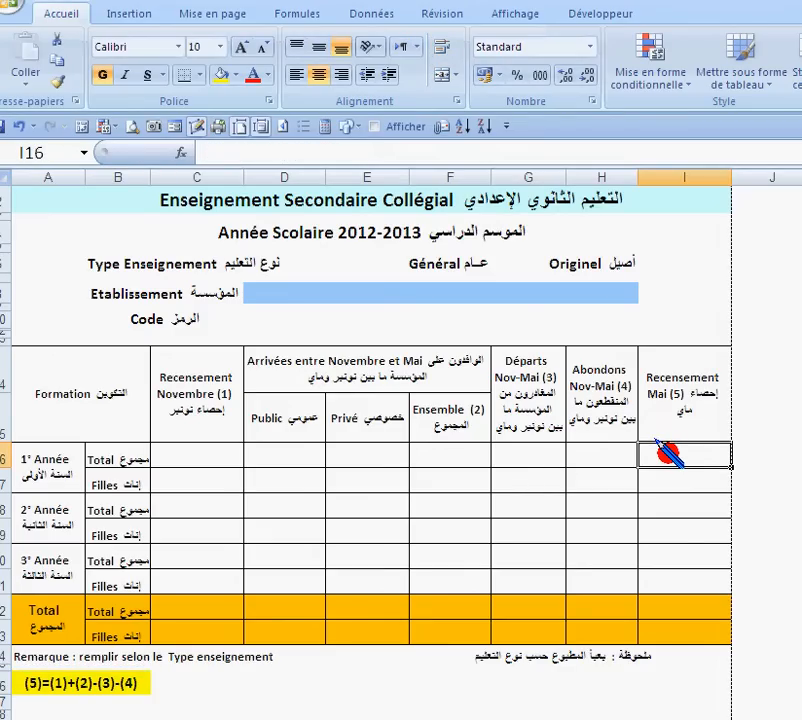
pyautogui.write('=')
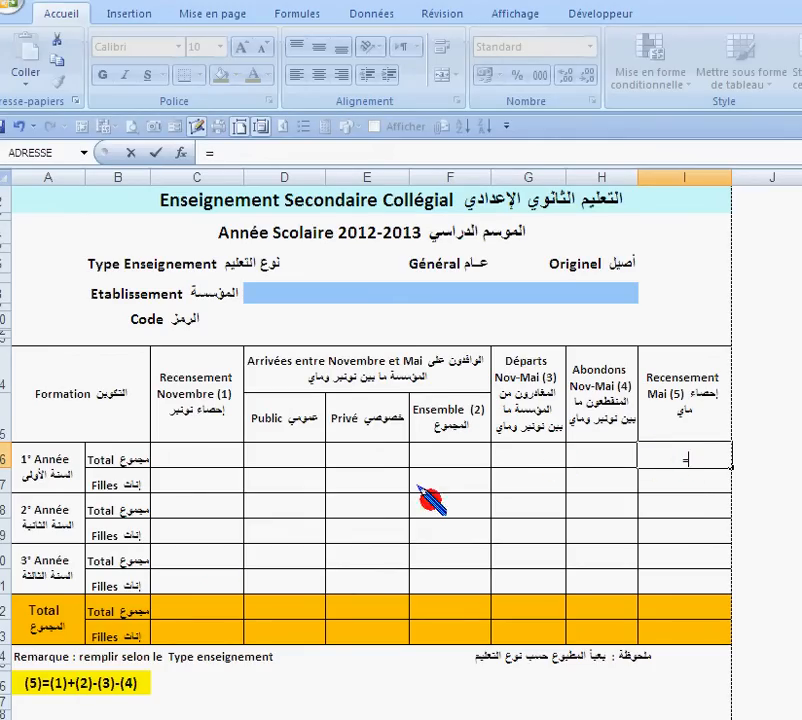
pyautogui.click(213, 452)
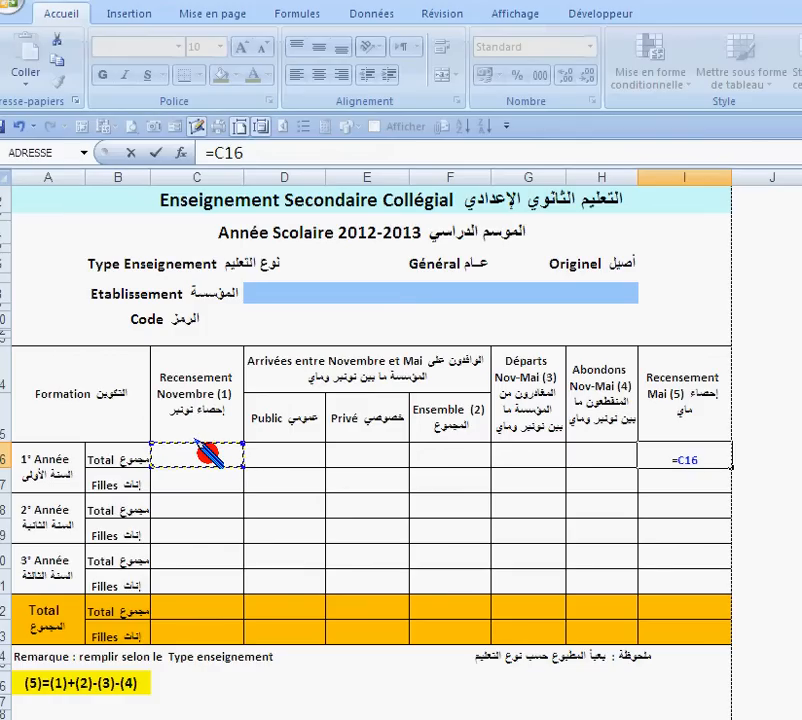
pyautogui.write('+')
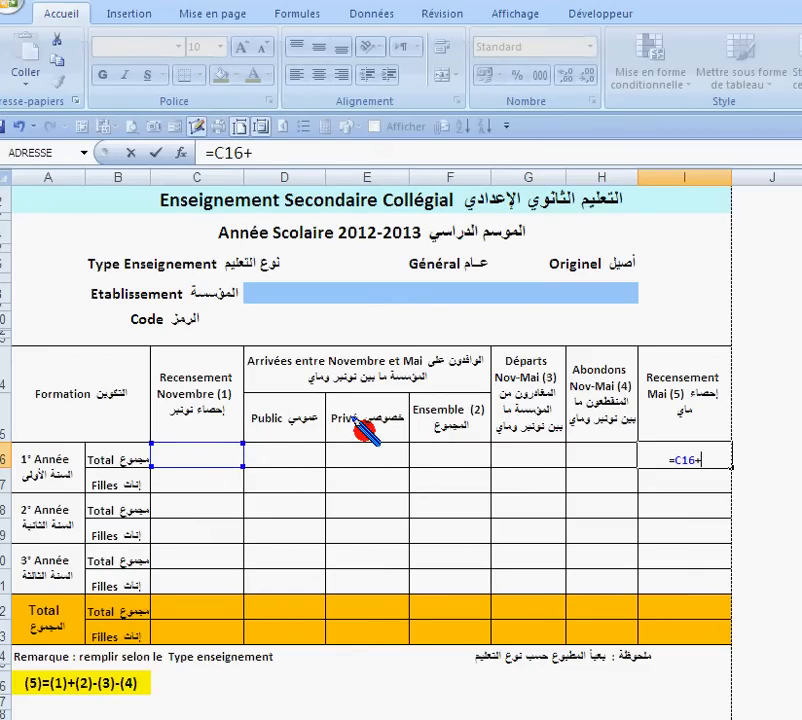
pyautogui.click(452, 454)
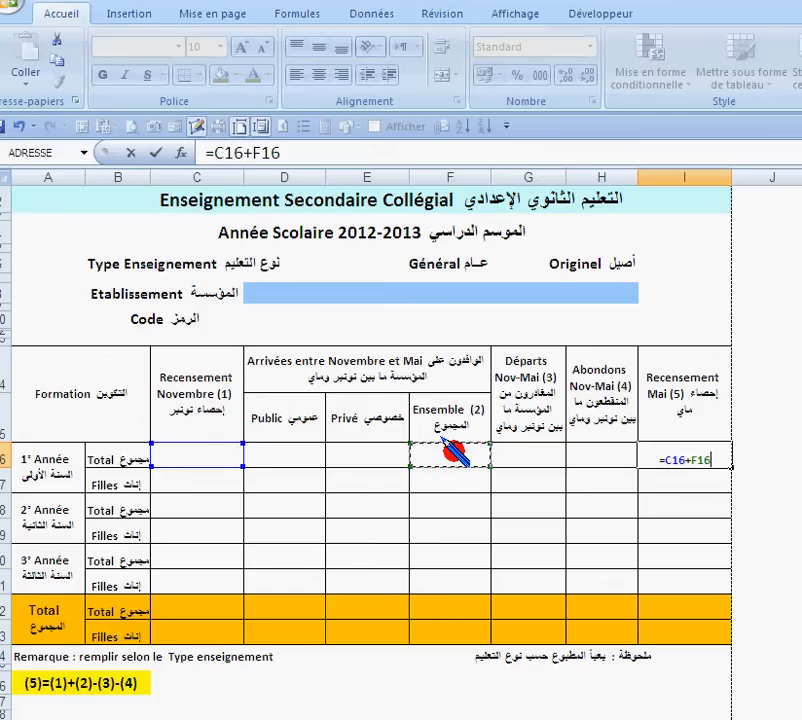
pyautogui.write('-')
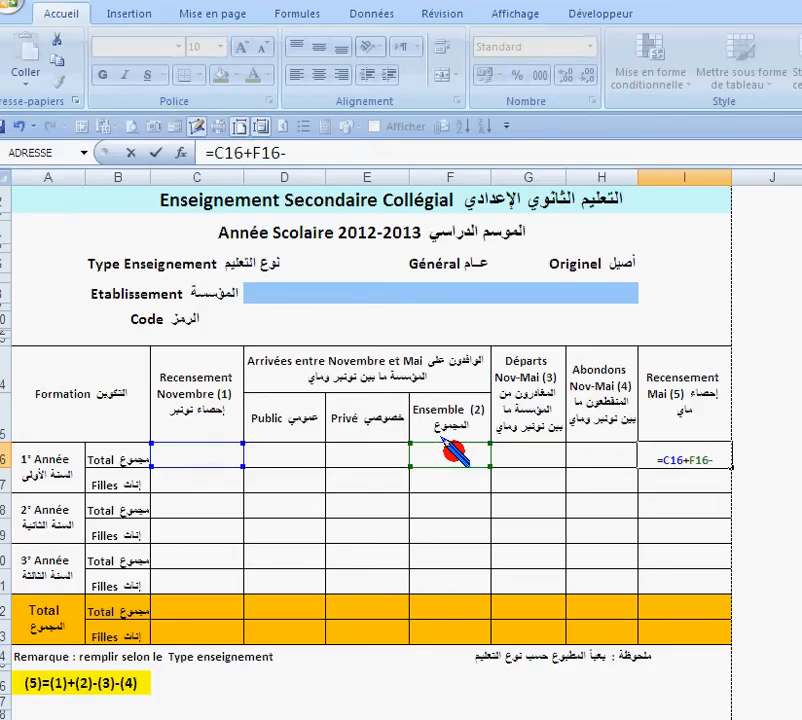
pyautogui.click(530, 452)
pyautogui.write('-')
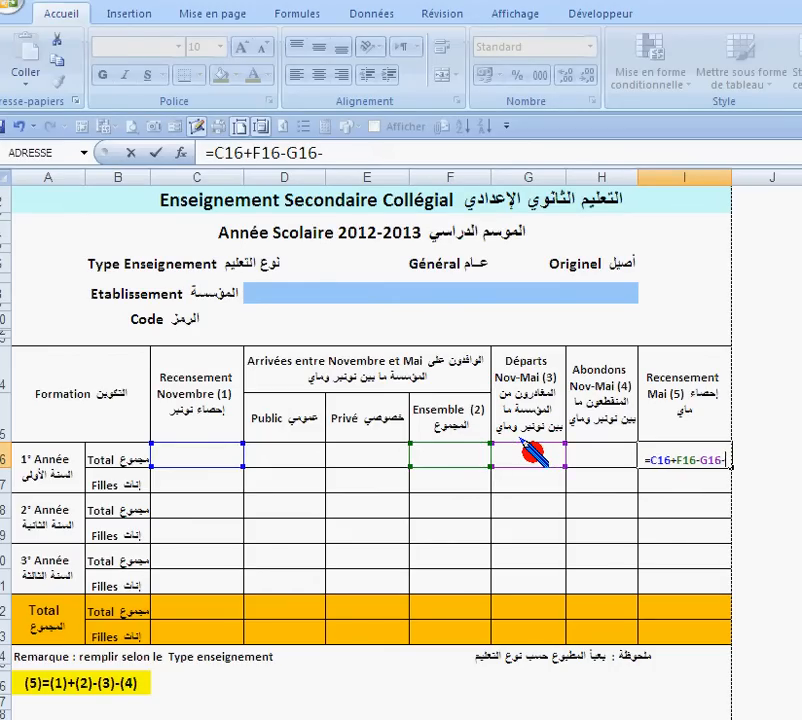
pyautogui.click(590, 454)
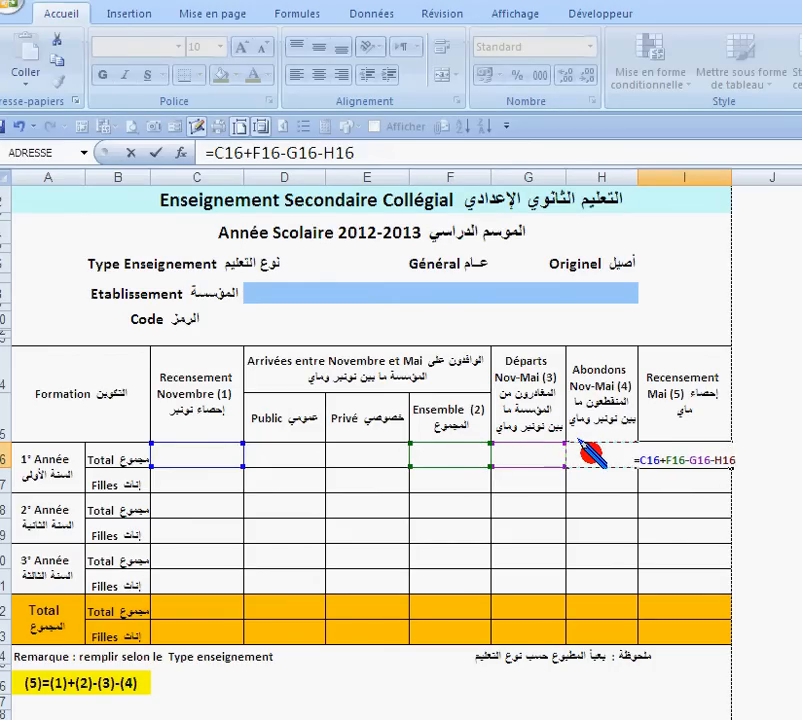
pyautogui.hotkey('ctrl', 'Return')
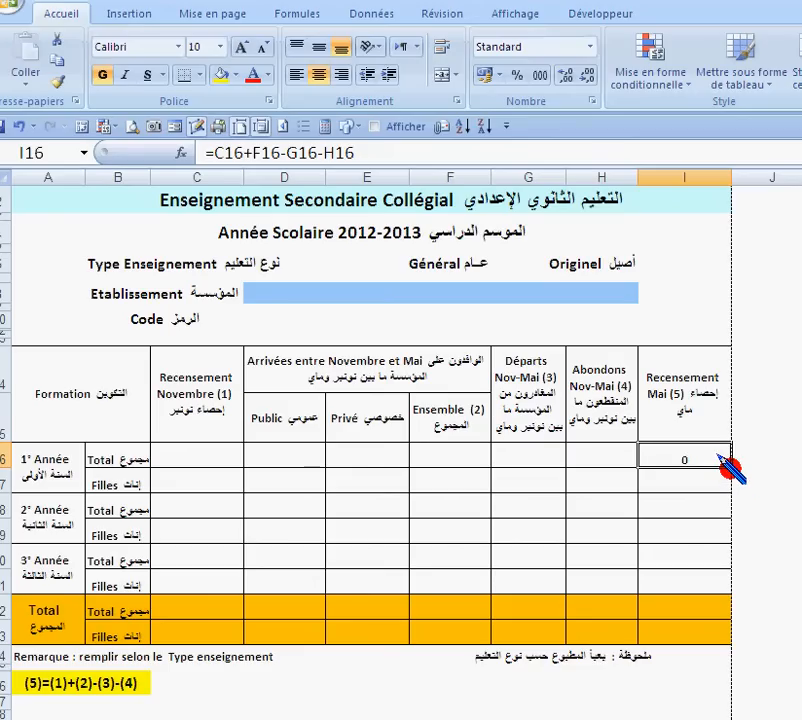
pyautogui.moveTo(724, 458); pyautogui.dragTo(718, 626)
# Enter =C16+C18+C20 in C22 to sum the yearly totals and fill the formula across to H22.
pyautogui.click(196, 607)
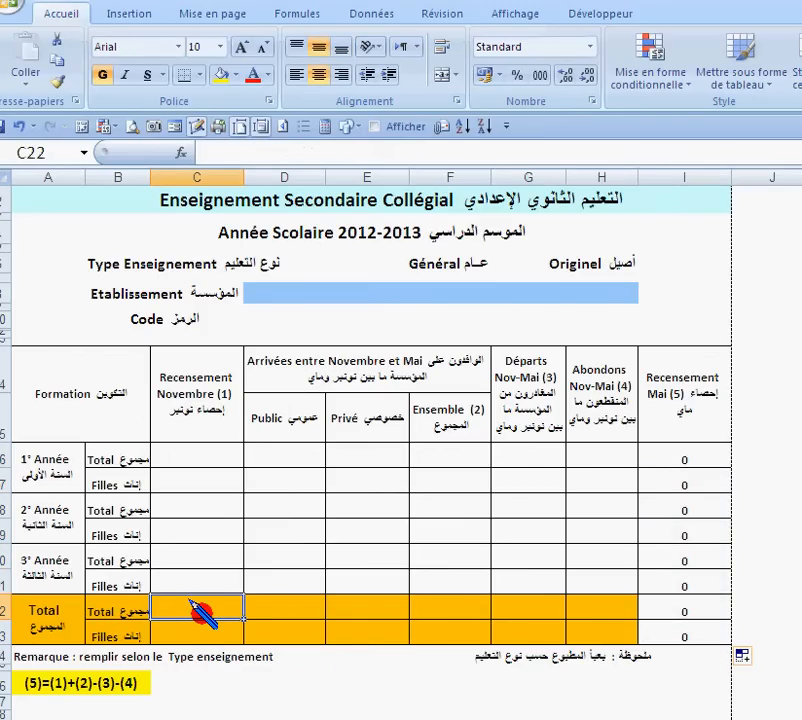
pyautogui.write('=')
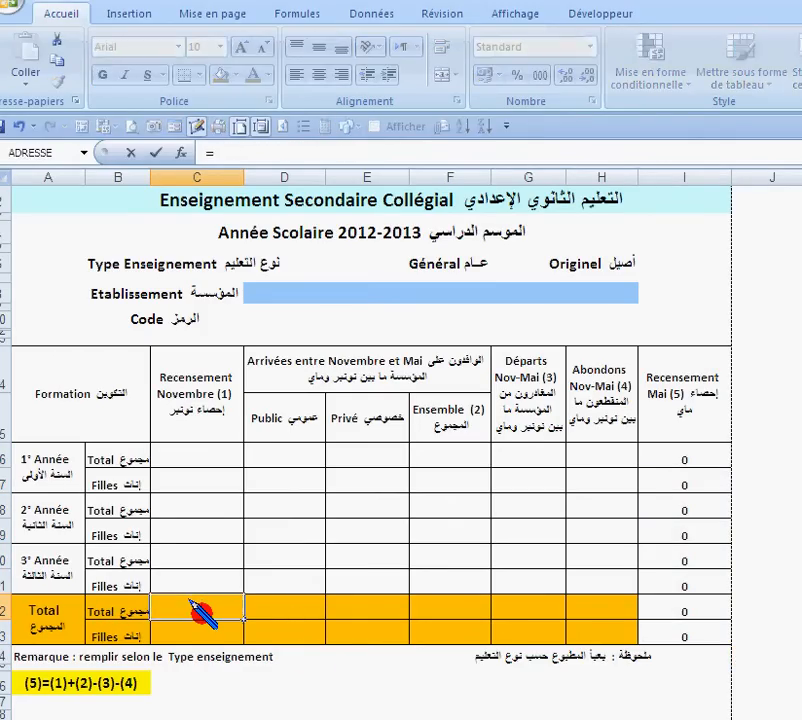
pyautogui.click(192, 455)
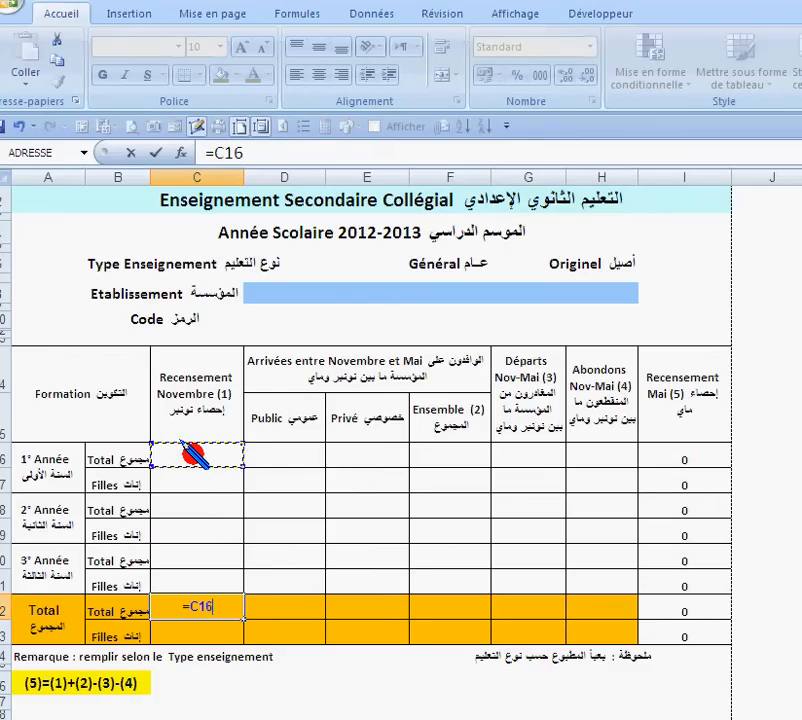
pyautogui.write('+')
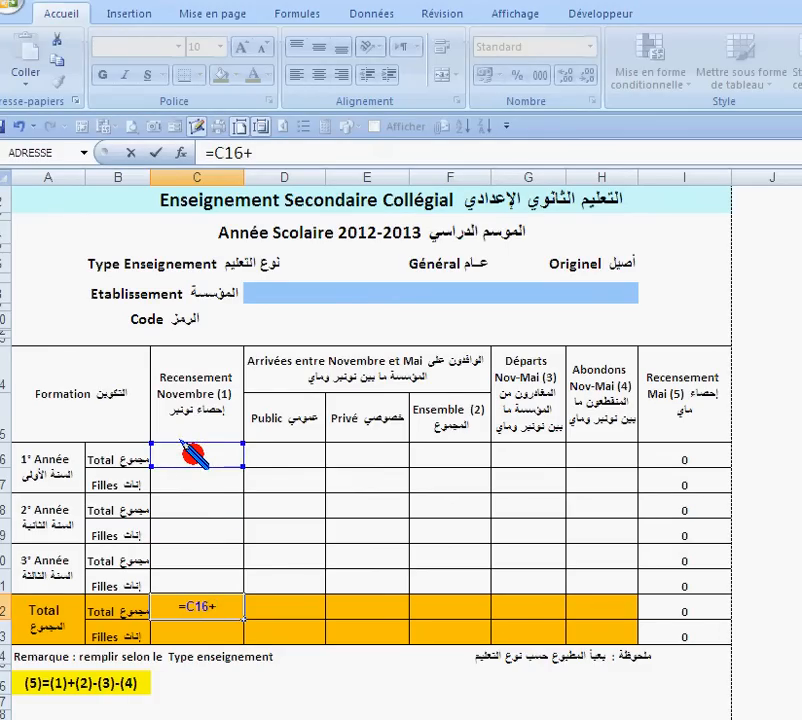
pyautogui.click(192, 508)
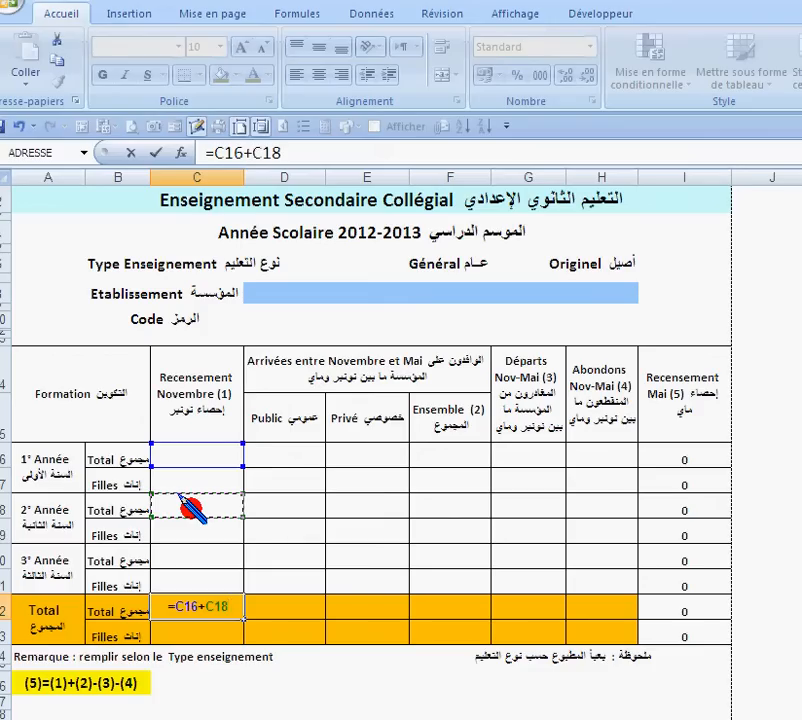
pyautogui.write('+')
pyautogui.click(189, 556)
pyautogui.press('Return')
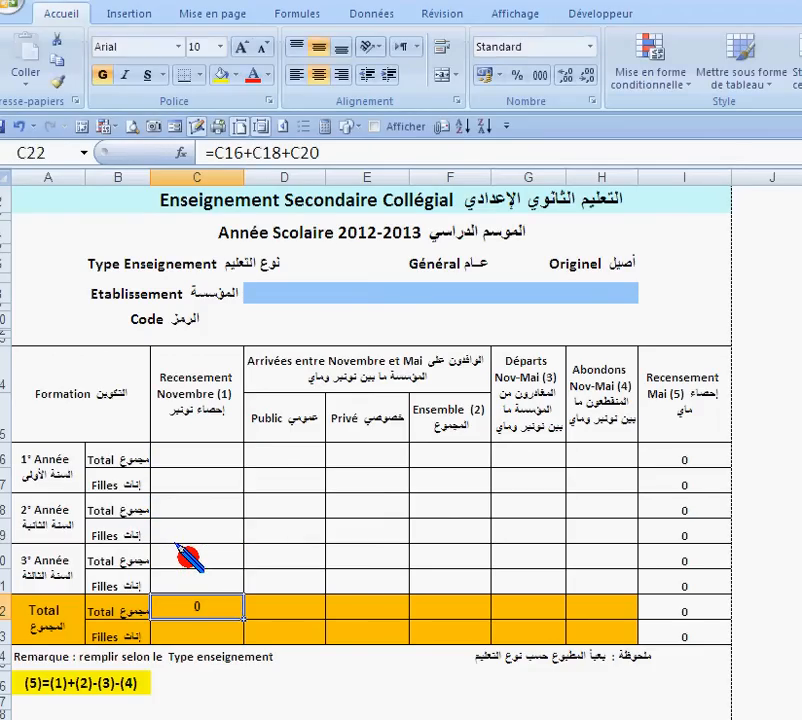
pyautogui.moveTo(234, 608); pyautogui.dragTo(622, 614)
# Total the Filles rows in C23:H23 with =C17+C19+C21 filled across, and check the formulas in I23 and I22.
pyautogui.click(215, 628)
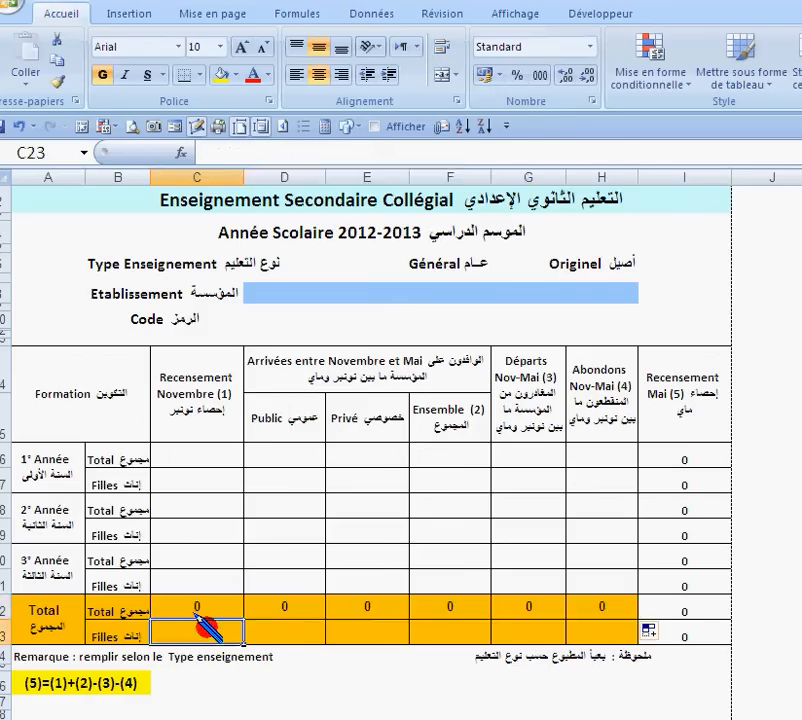
pyautogui.write('=')
pyautogui.click(208, 481)
pyautogui.write('+')
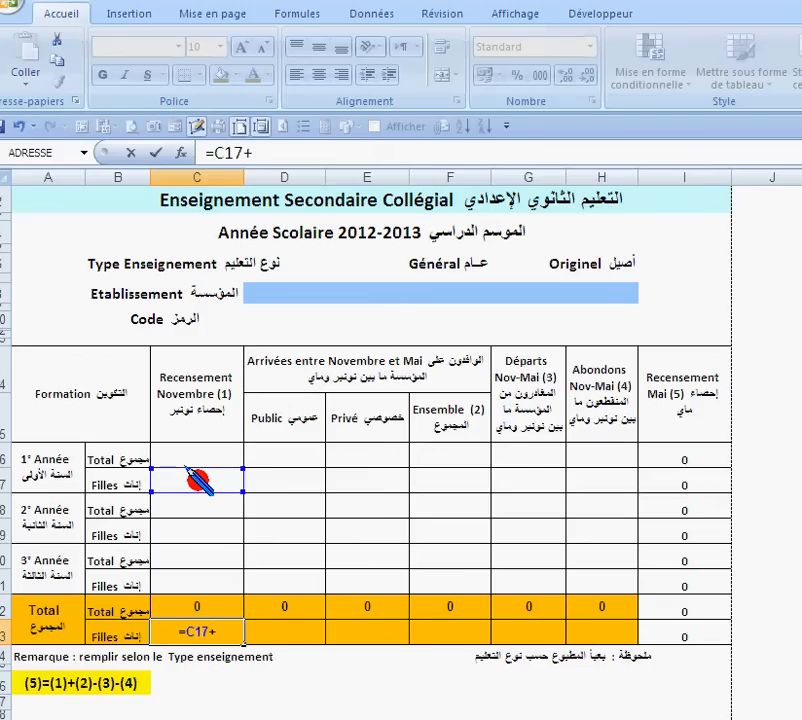
pyautogui.click(190, 533)
pyautogui.write('+')
pyautogui.click(190, 580)
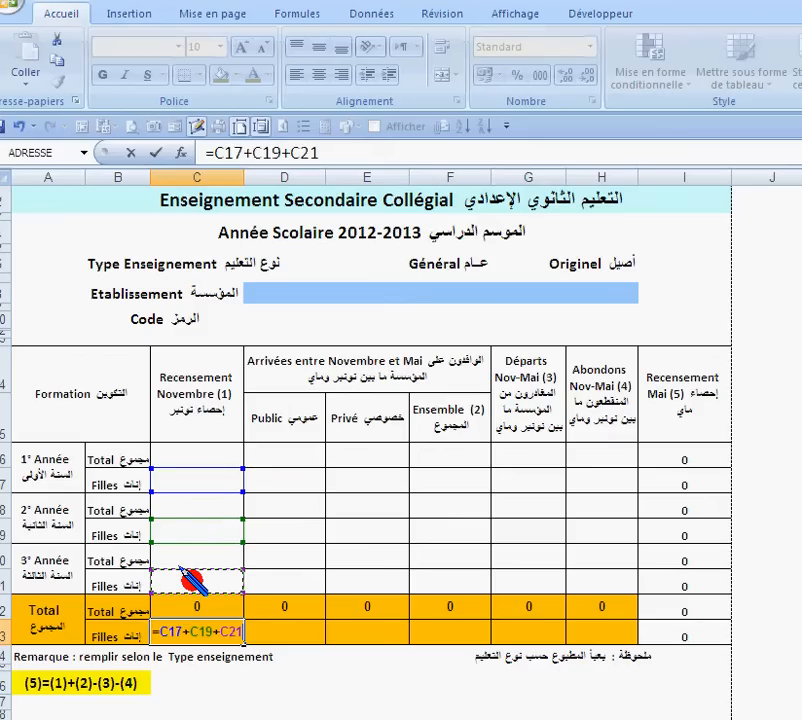
pyautogui.press('Return')
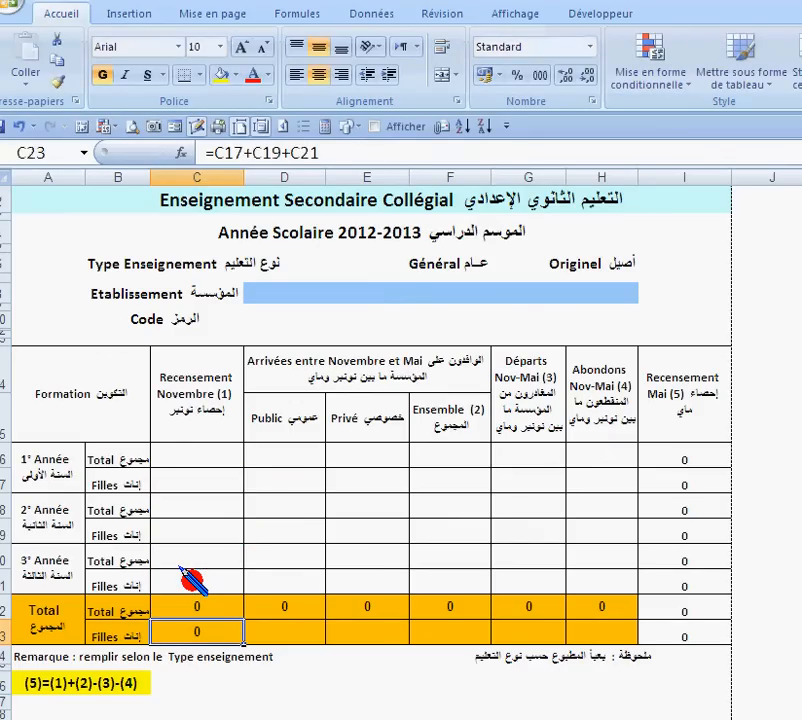
pyautogui.moveTo(243, 642); pyautogui.dragTo(636, 628)
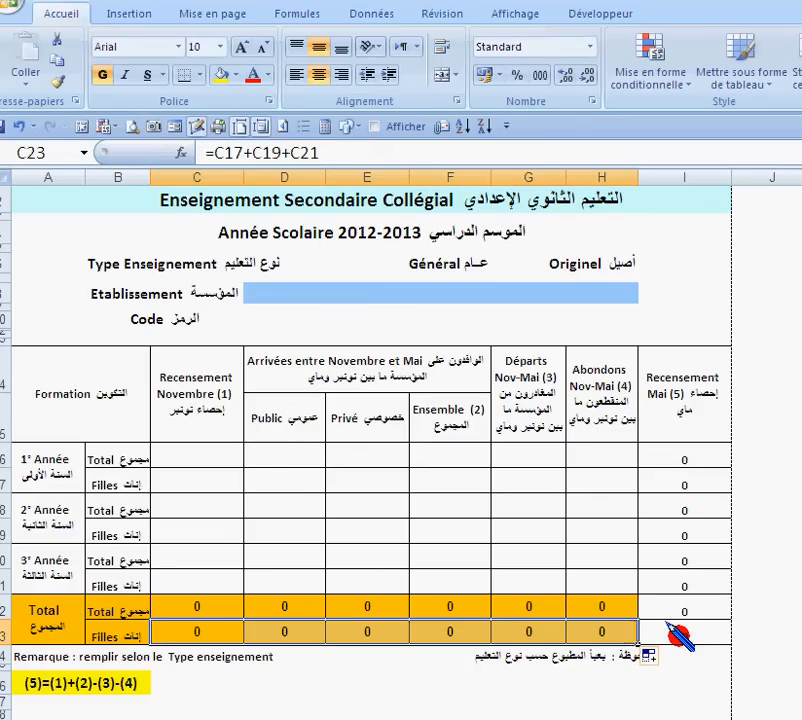
pyautogui.click(680, 632)
pyautogui.click(672, 604)
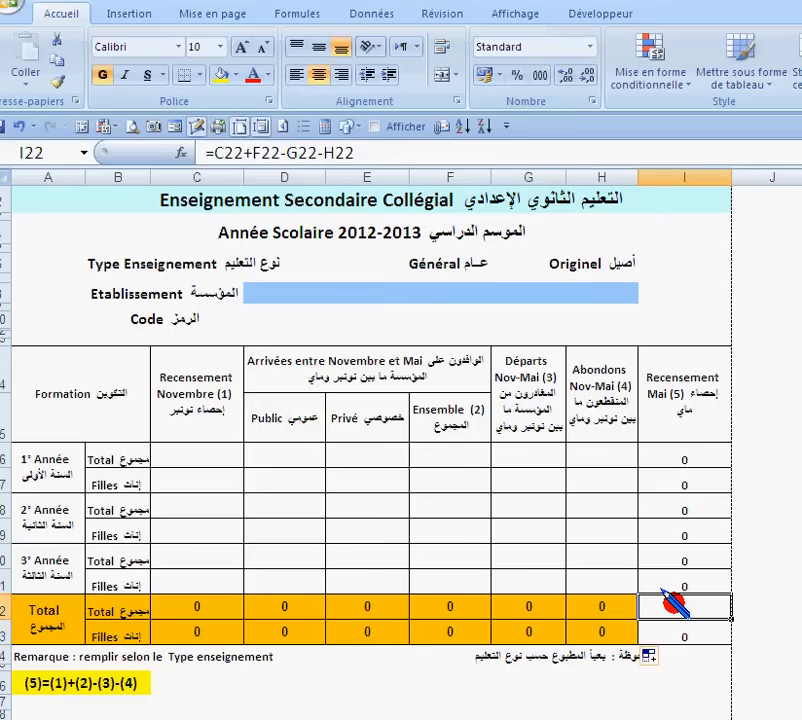
# Enter 100 as the 1° Année November total in C16 and 60 as the girls' count in C17.
pyautogui.click(201, 458)
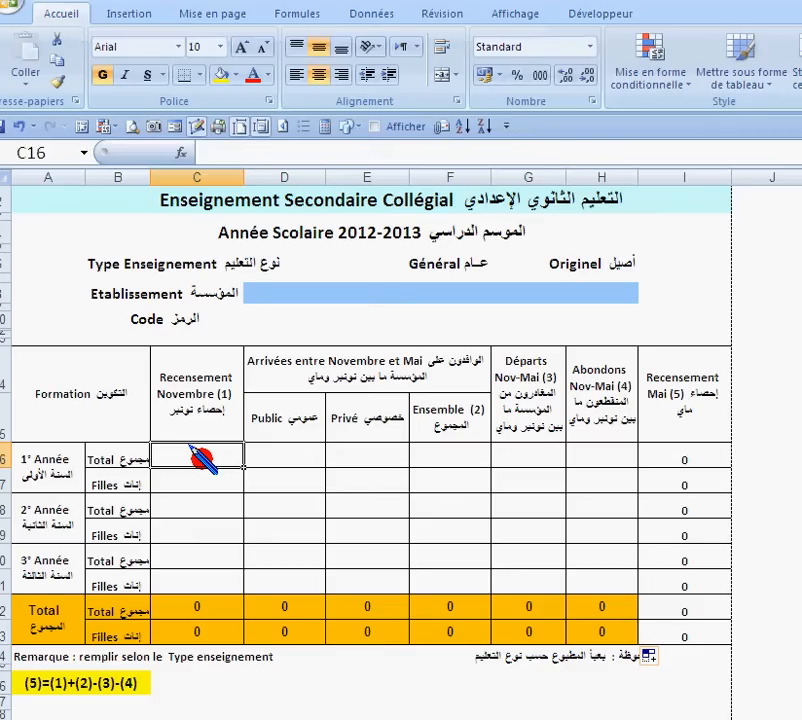
pyautogui.write('100')
pyautogui.click(212, 484)
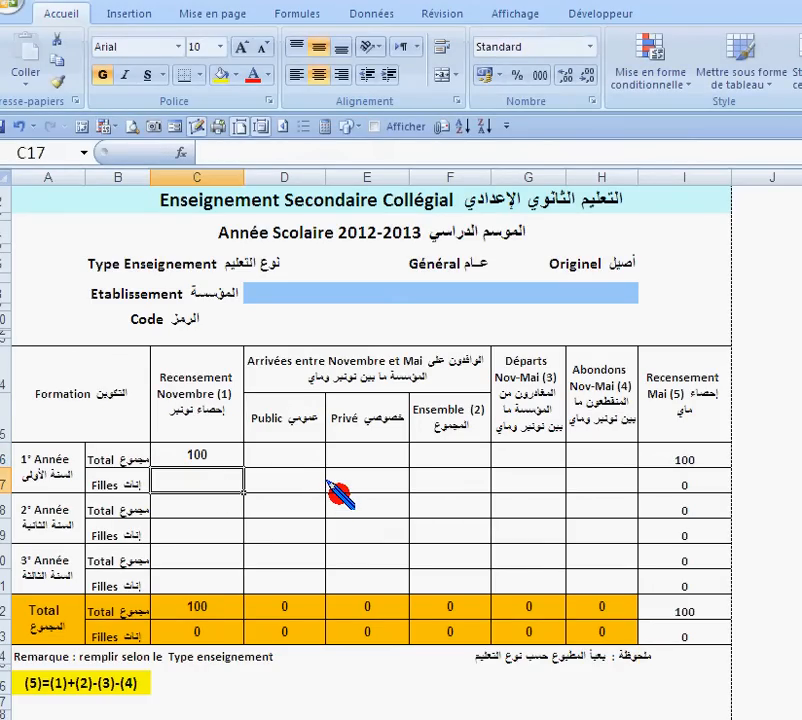
pyautogui.write('60')
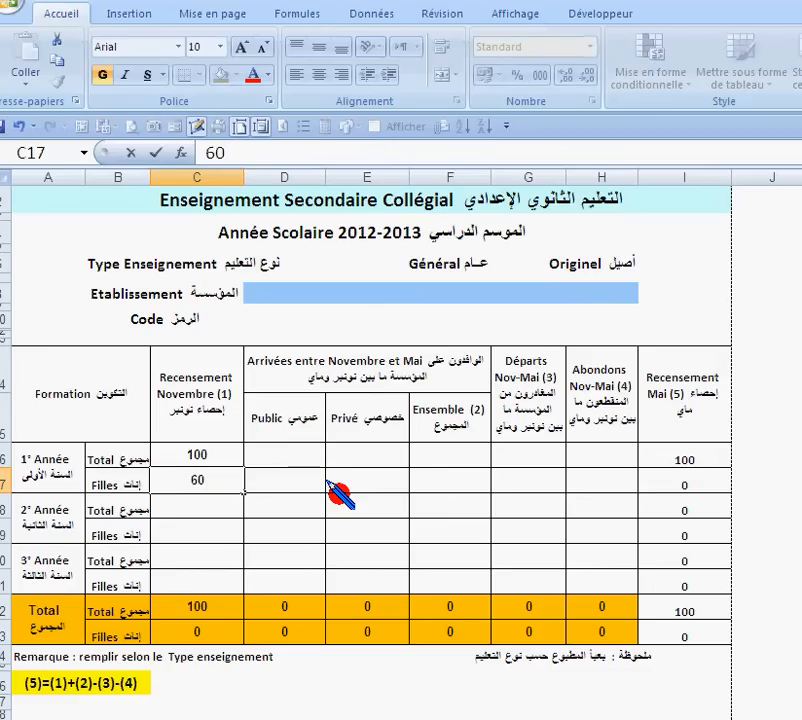
pyautogui.click(377, 456)
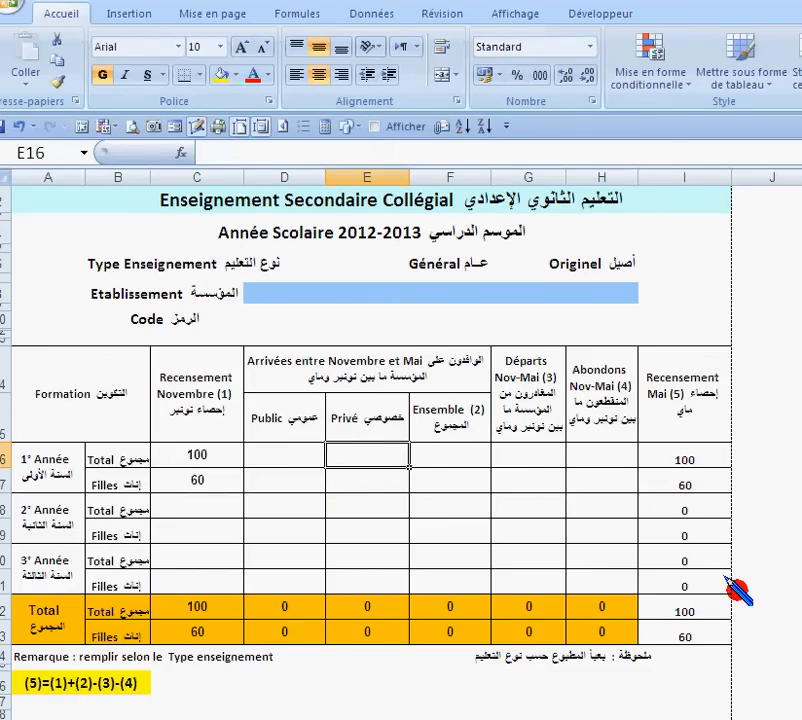
# Enter the 1° Année arrivals: 20 total and 10 girls under Public in D16:D17, 15 and 9 under Privé in E16:E17.
pyautogui.click(282, 452)
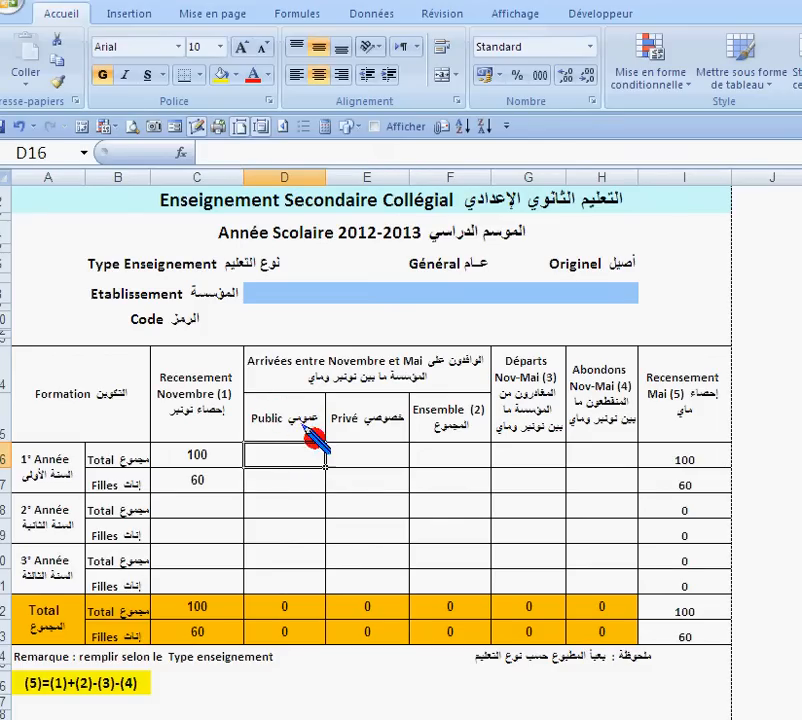
pyautogui.write('20')
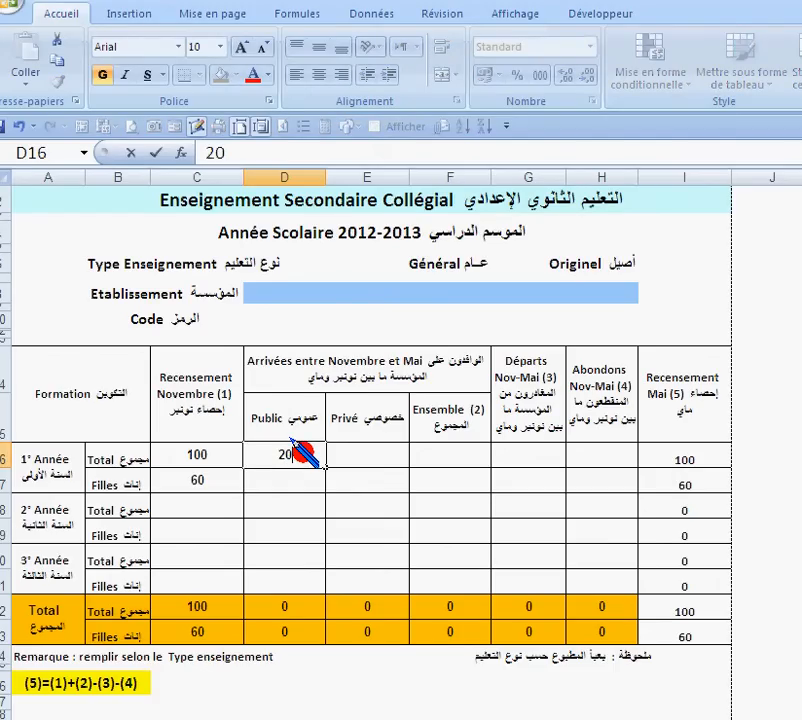
pyautogui.click(275, 481)
pyautogui.write('10')
pyautogui.click(352, 458)
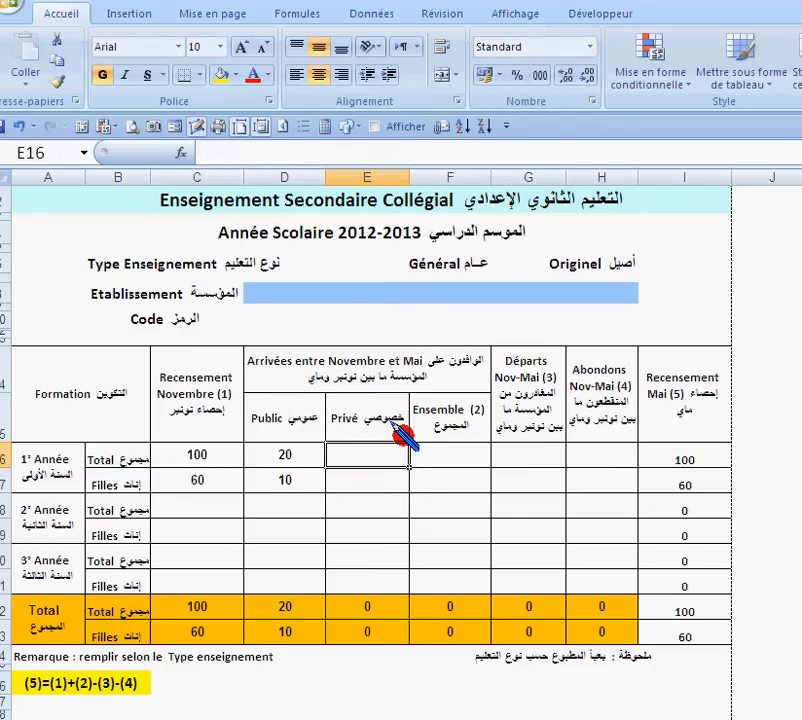
pyautogui.write('1')
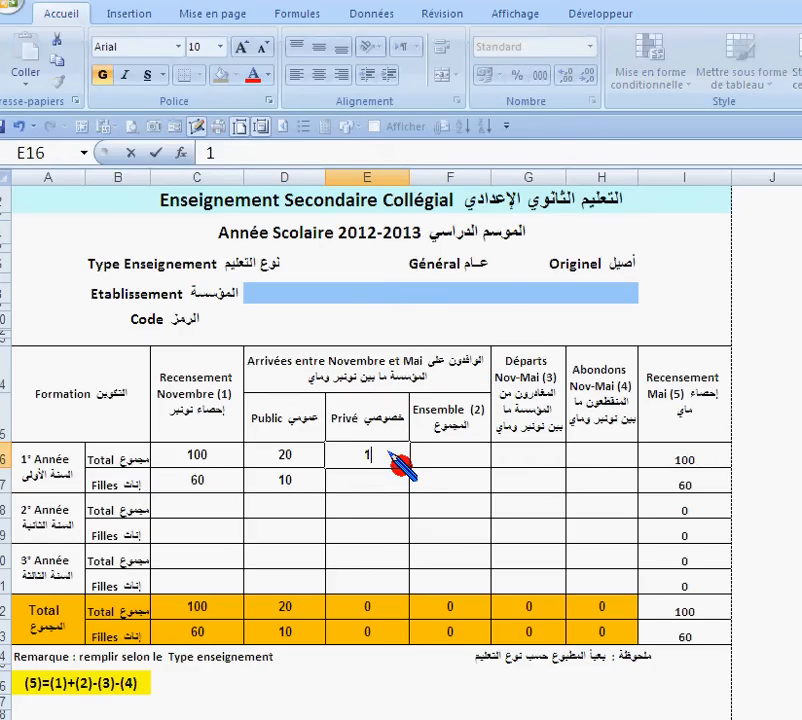
pyautogui.write('5')
pyautogui.click(370, 481)
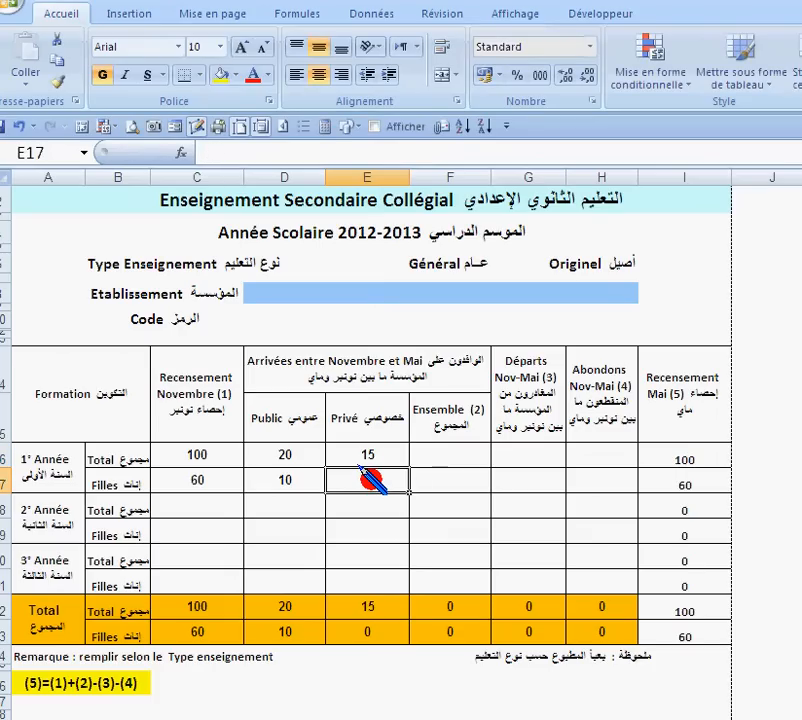
pyautogui.write('9')
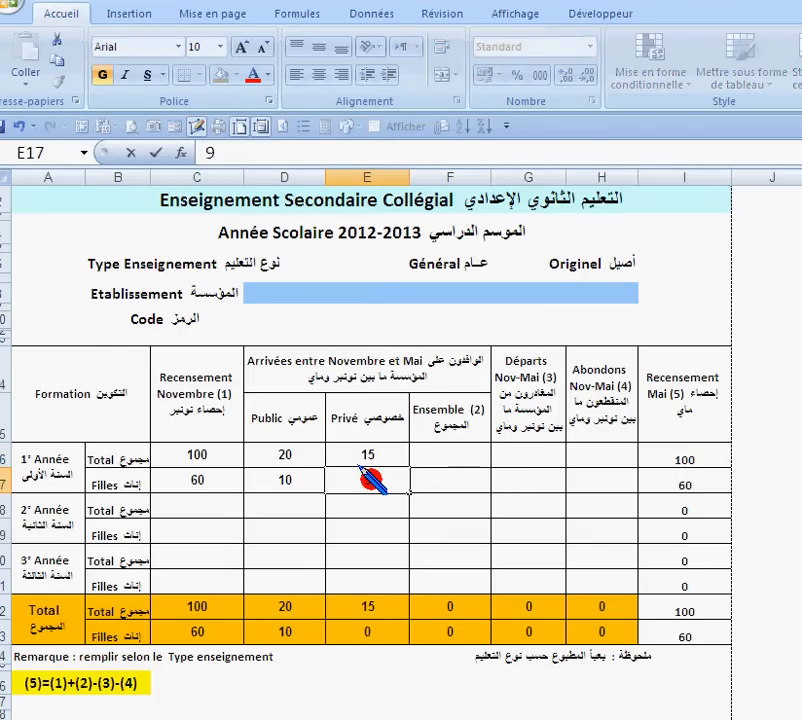
pyautogui.click(443, 459)
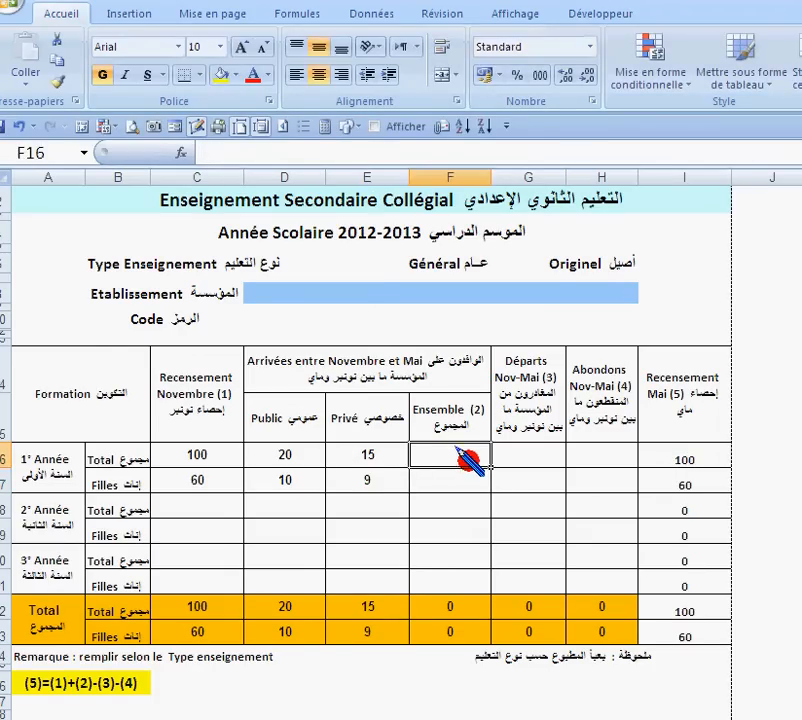
# Enter the 1° Année departures as 10 and 3 in G16:G17 and the dropouts as 5 and 2 in H16:H17.
pyautogui.click(527, 455)
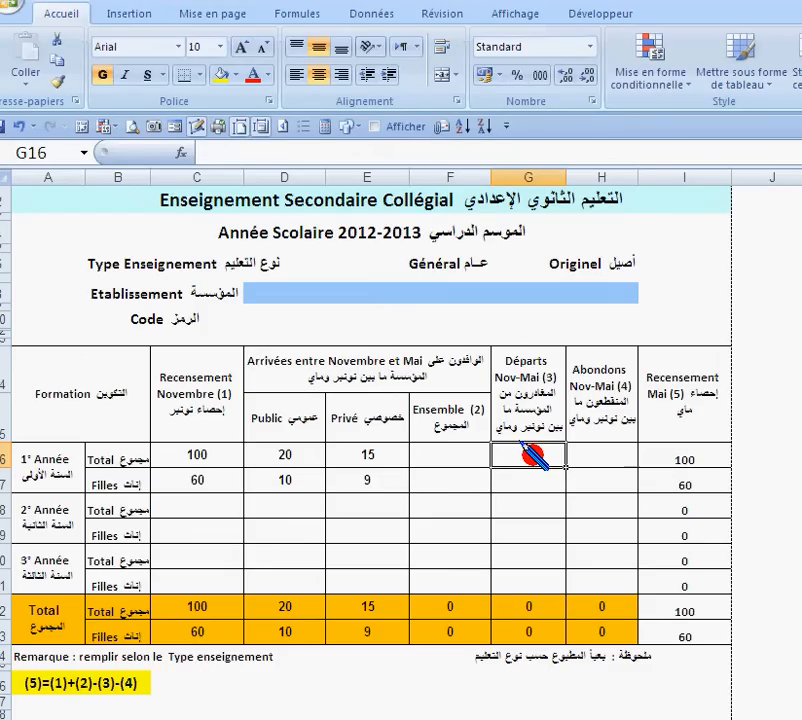
pyautogui.write('10')
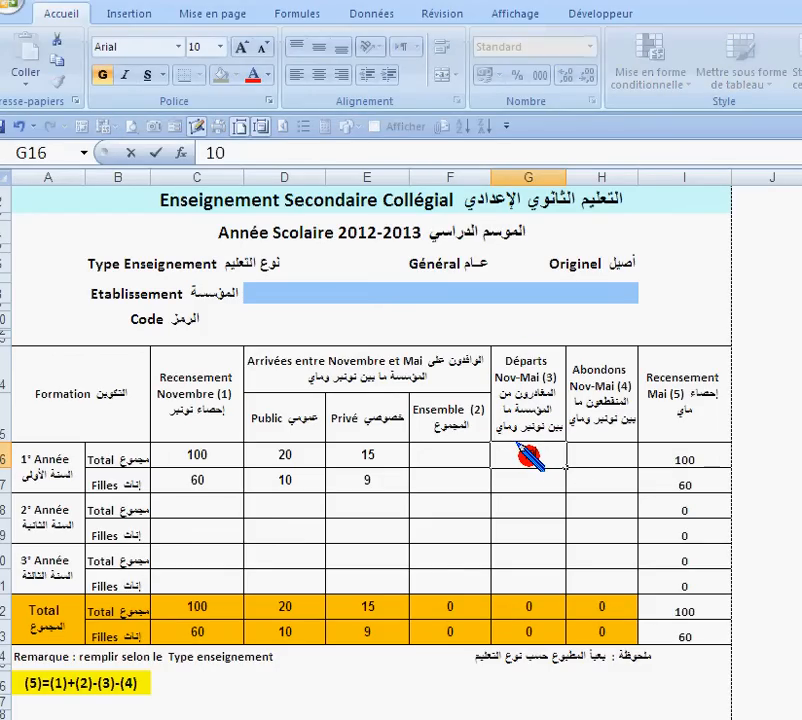
pyautogui.click(527, 480)
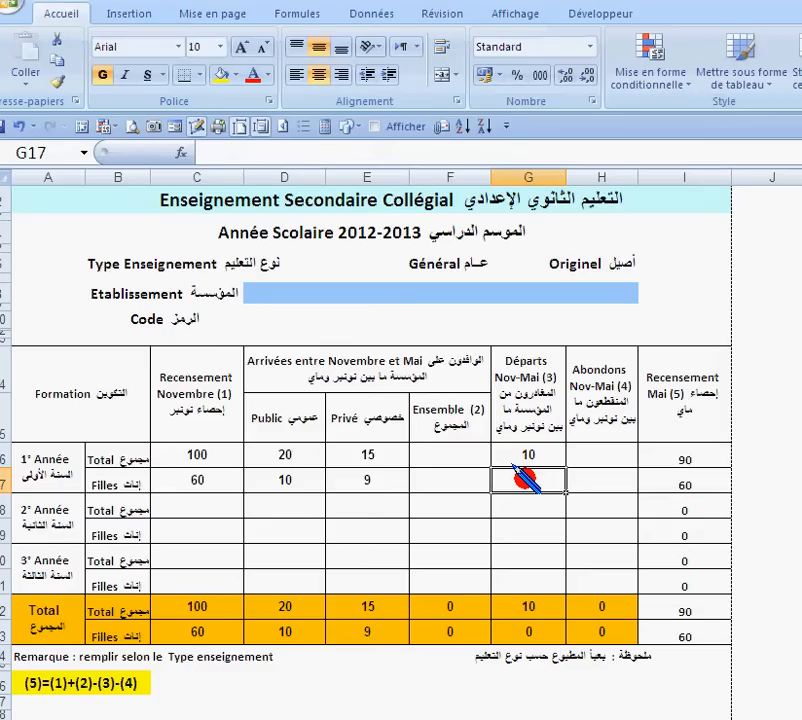
pyautogui.write('3')
pyautogui.click(583, 455)
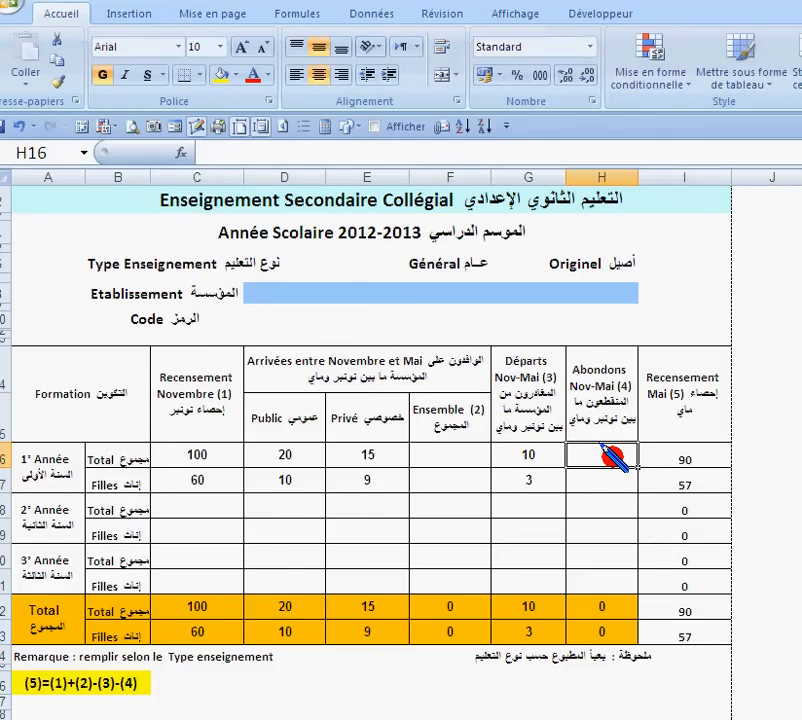
pyautogui.write('5')
pyautogui.click(612, 474)
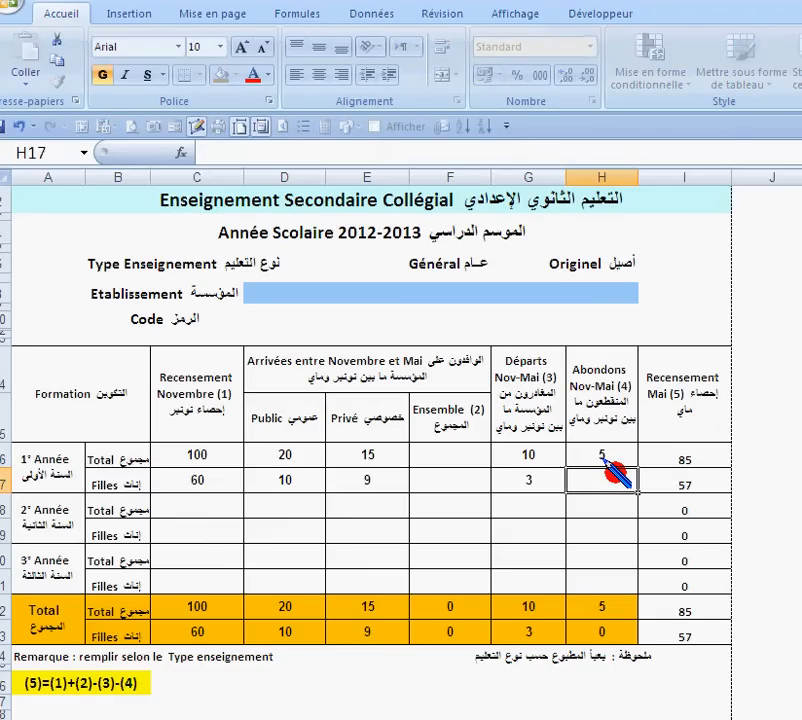
pyautogui.write('2')
pyautogui.click(609, 507)
# Check the May census formula in I16 against the empty Ensemble cell F16 and the arrivals in D16 and E16.
pyautogui.click(432, 454)
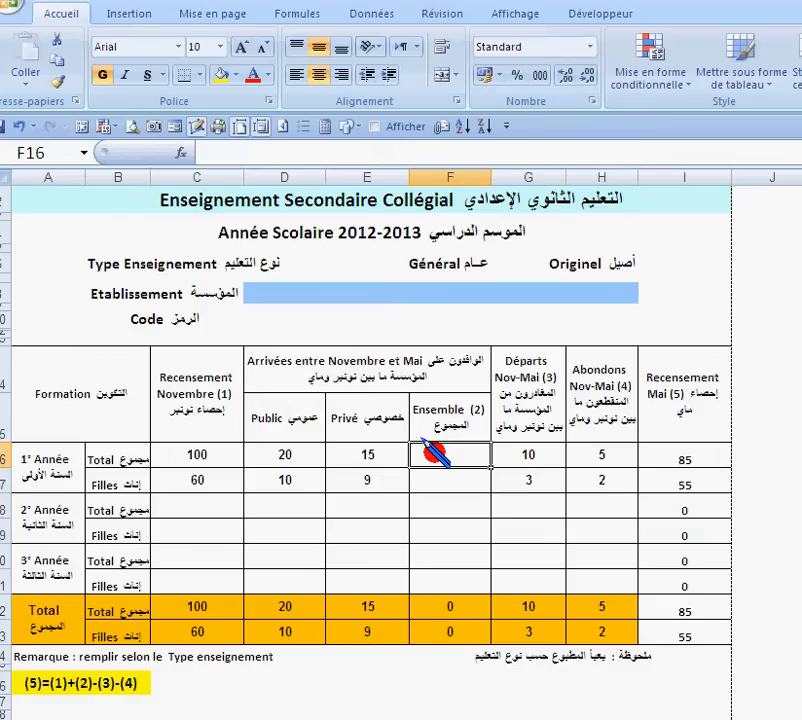
pyautogui.click(670, 460)
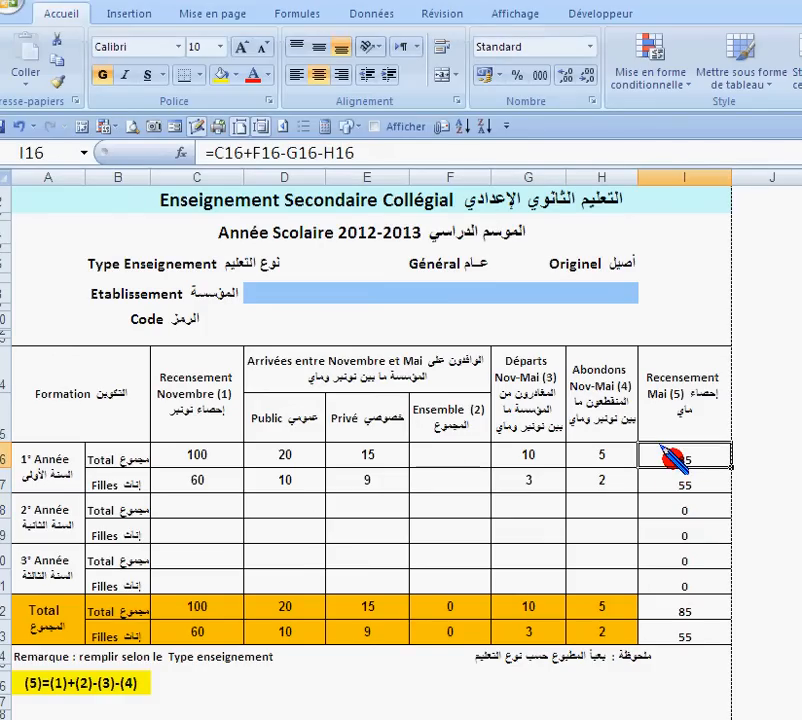
pyautogui.click(432, 456)
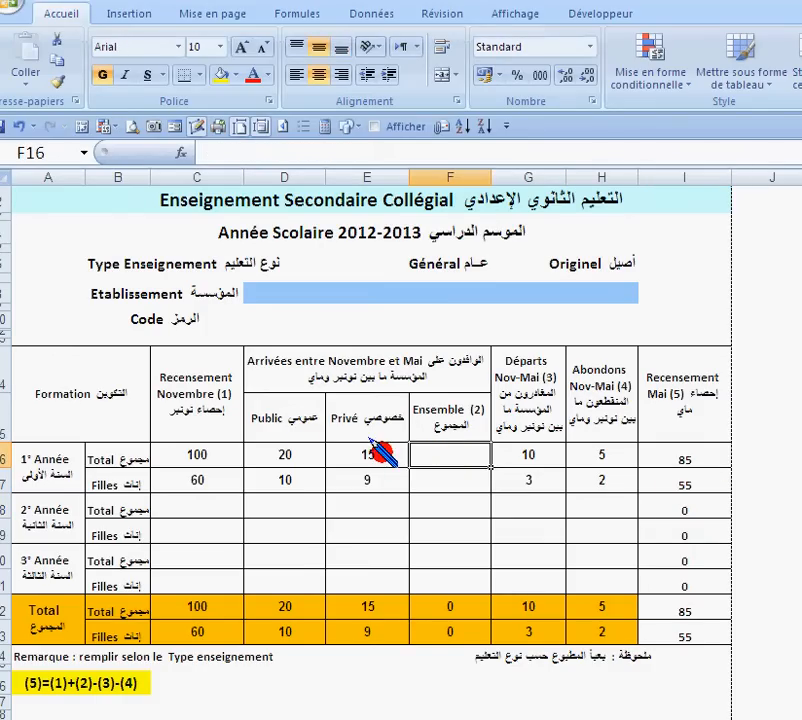
pyautogui.click(283, 451)
pyautogui.write('20')
pyautogui.click(368, 456)
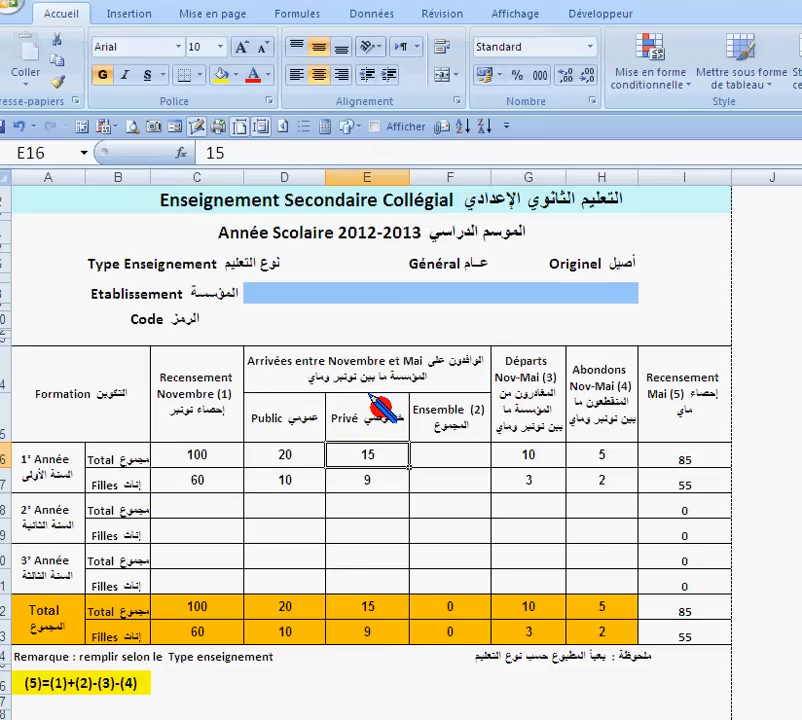
pyautogui.click(660, 458)
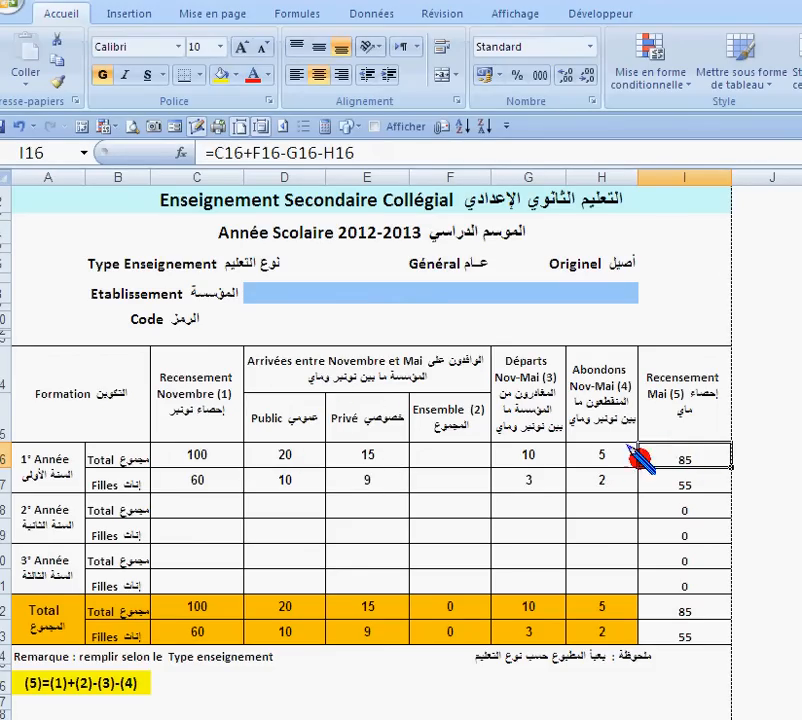
# Fill the Ensemble column F16:F23 with =D16+E16 to sum the public and private arrivals.
pyautogui.click(437, 453)
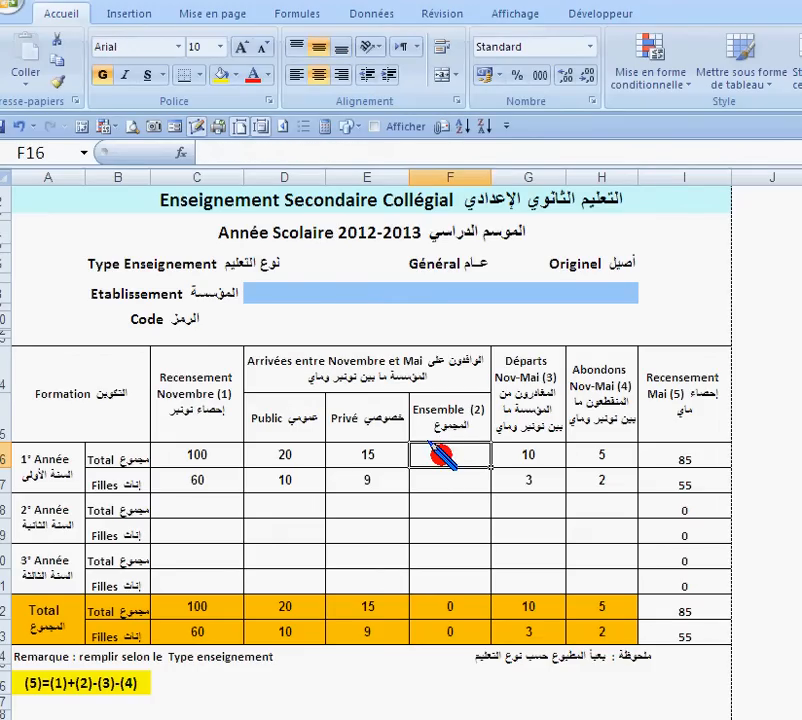
pyautogui.moveTo(440, 455); pyautogui.dragTo(443, 630)
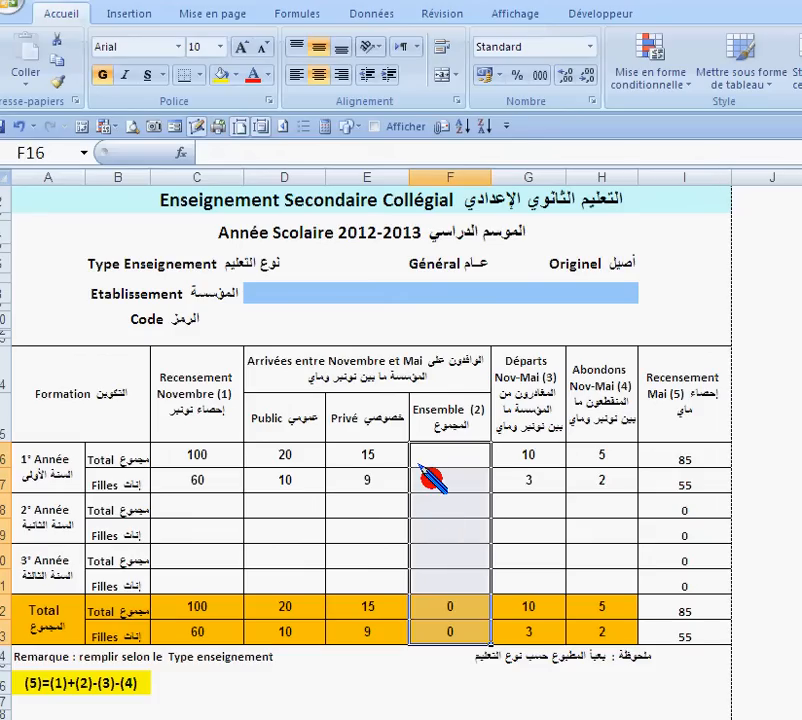
pyautogui.write('=')
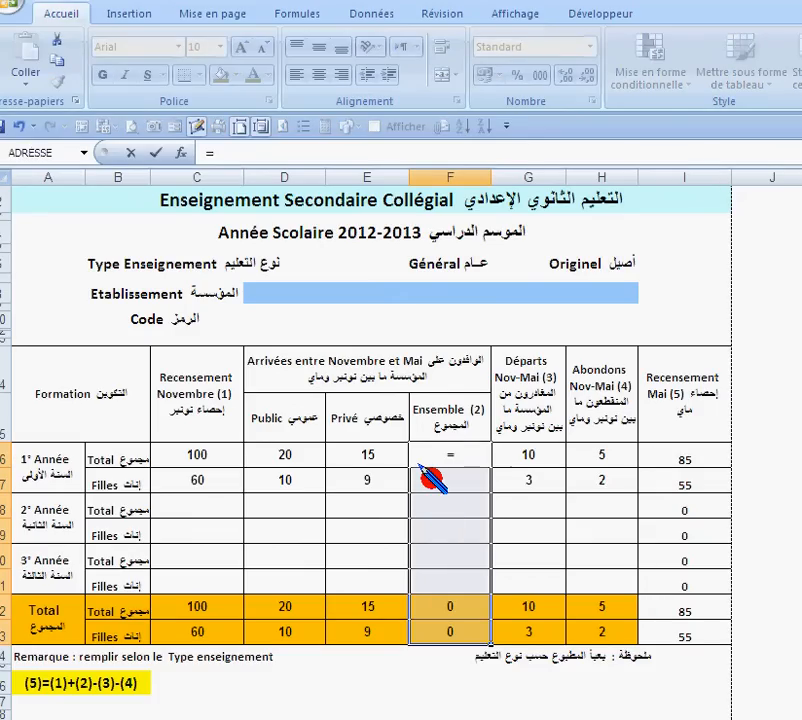
pyautogui.click(288, 452)
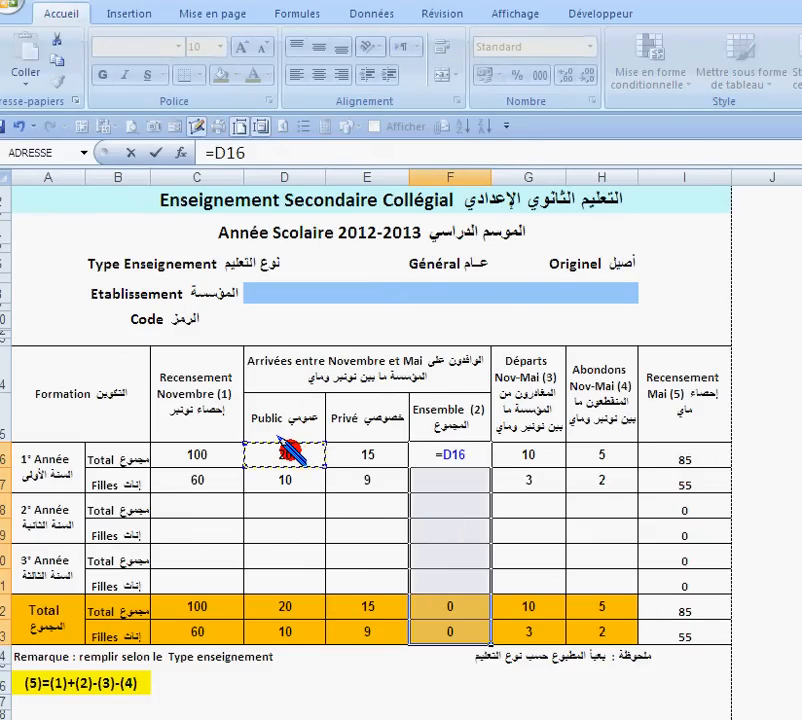
pyautogui.write('+')
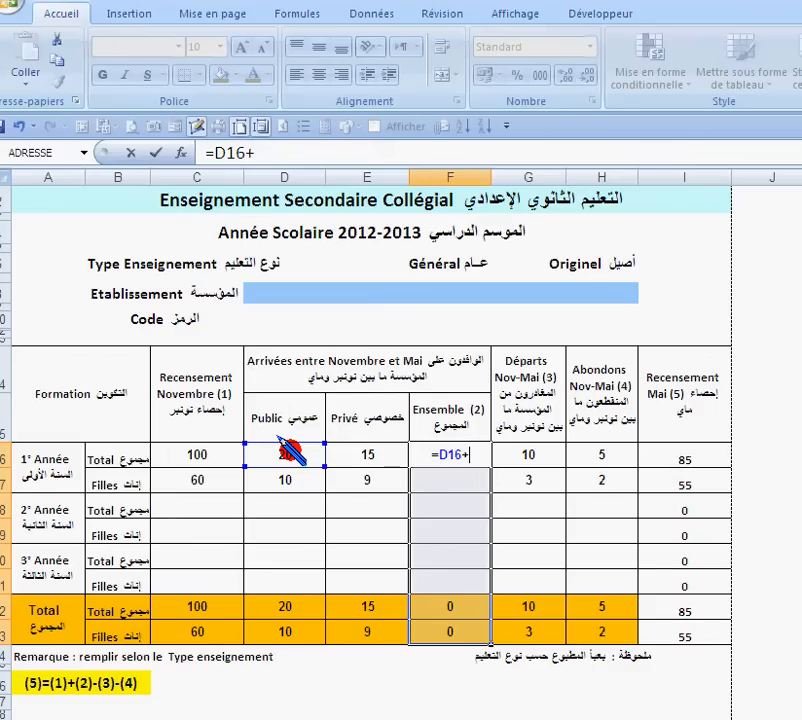
pyautogui.click(360, 453)
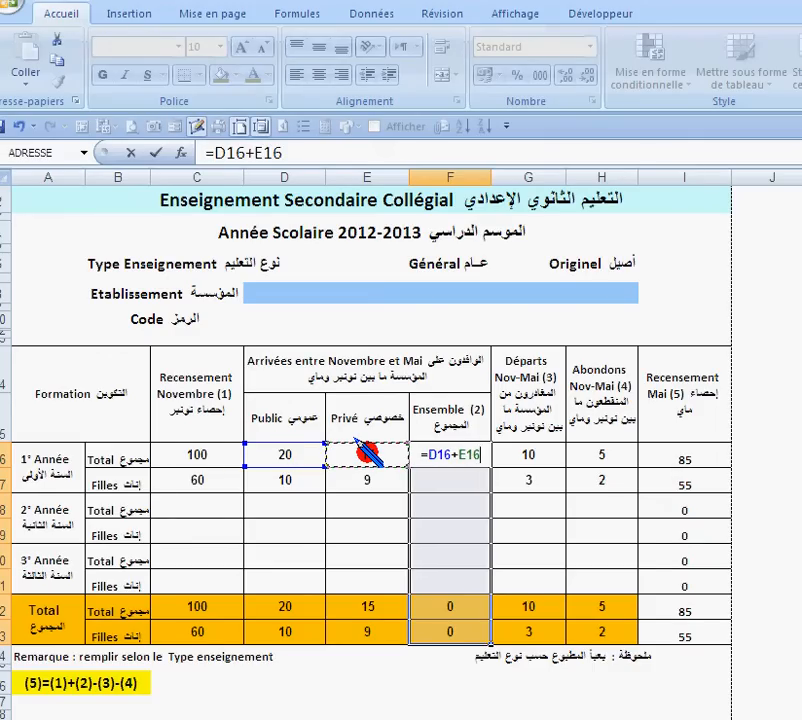
pyautogui.hotkey('ctrl', 'Return')
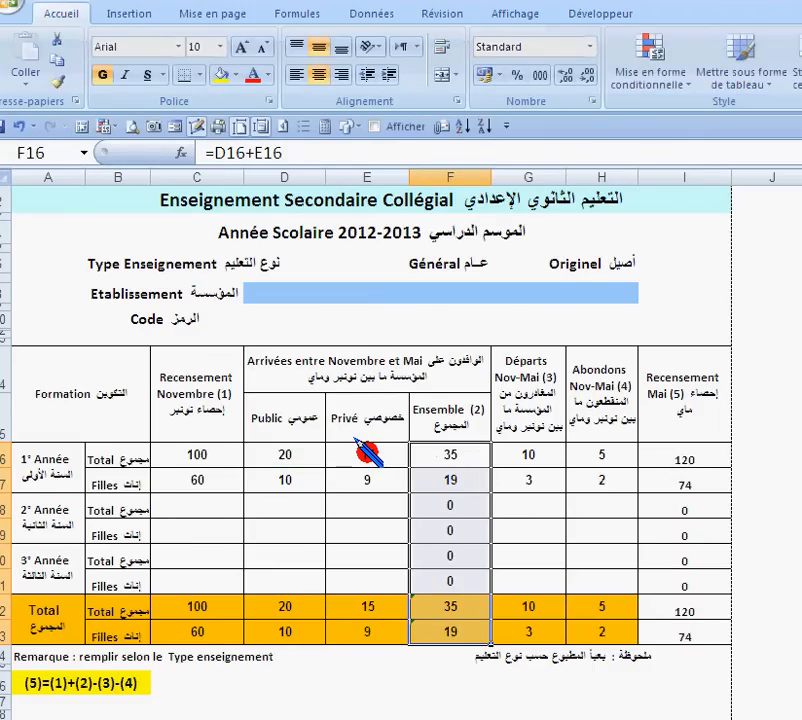
pyautogui.click(602, 507)
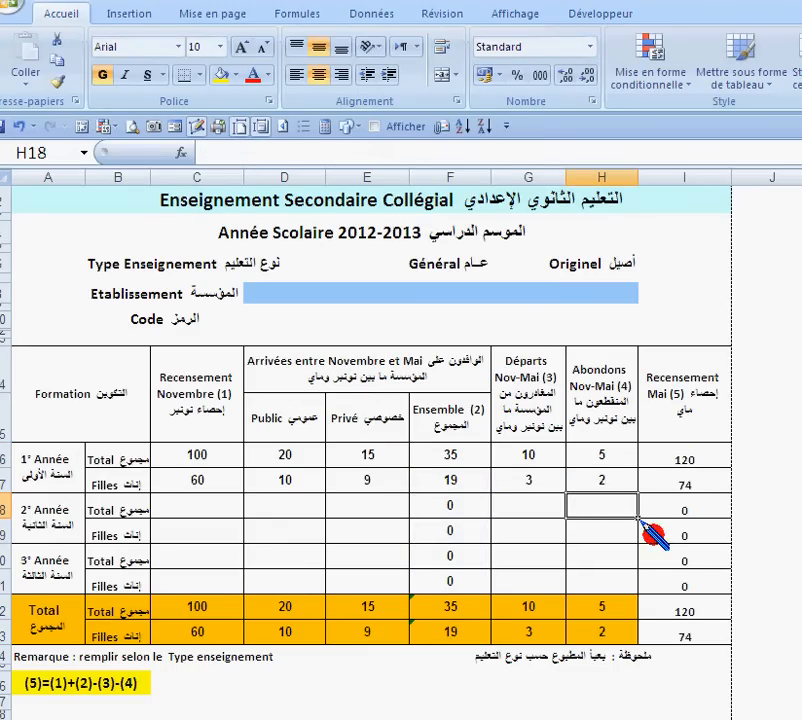
# Enter 120 as the 2° Année November total in C18 and 80 as the girls' count in C19.
pyautogui.click(204, 508)
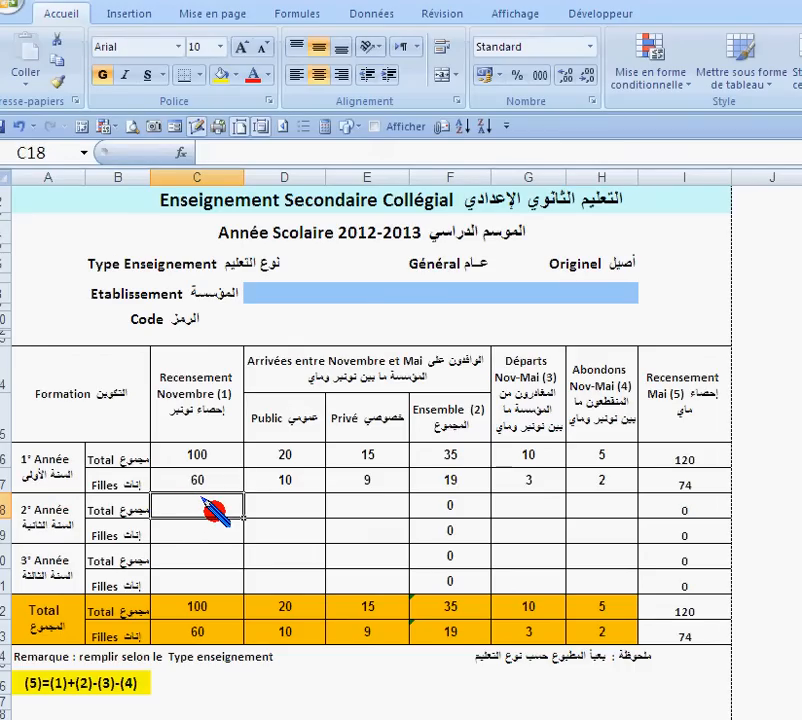
pyautogui.write('120')
pyautogui.press('Return')
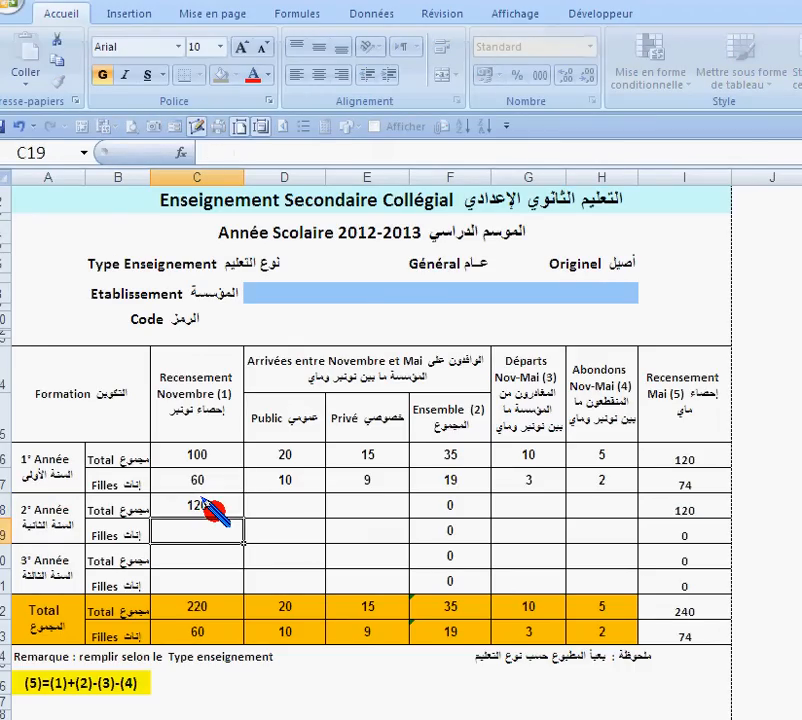
pyautogui.write('80')
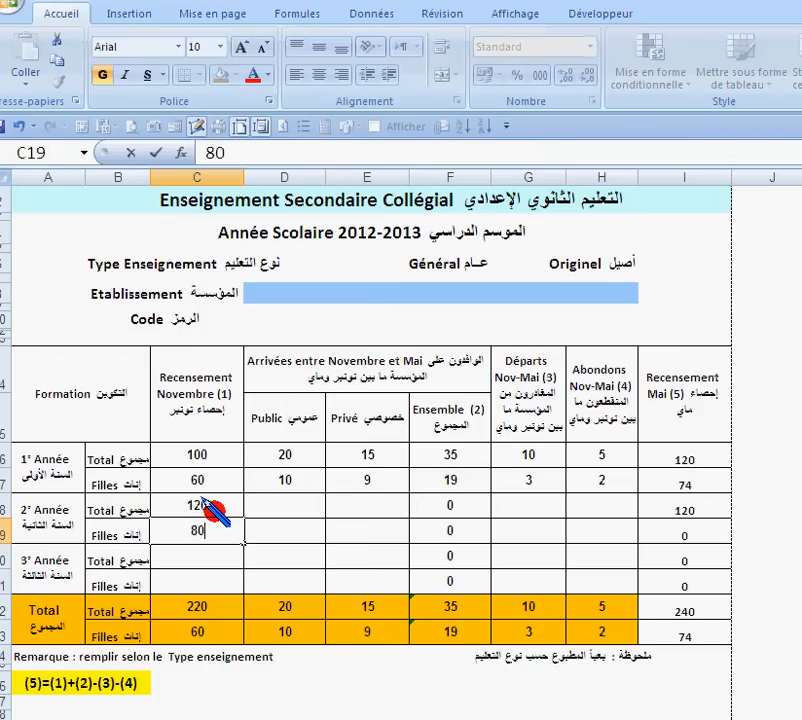
pyautogui.press('Tab')
# Enter the 2° Année arrivals: 10 total and 2 girls under Public in D18:D19, 9 and 5 under Privé in E18:E19.
pyautogui.press('Up')
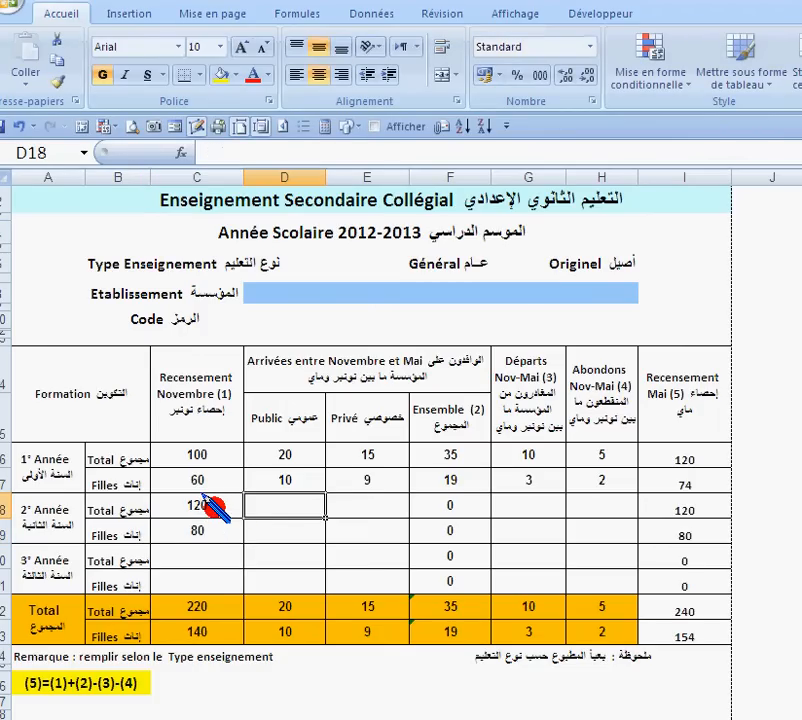
pyautogui.write('10')
pyautogui.press('Return')
pyautogui.write('2')
pyautogui.click(370, 505)
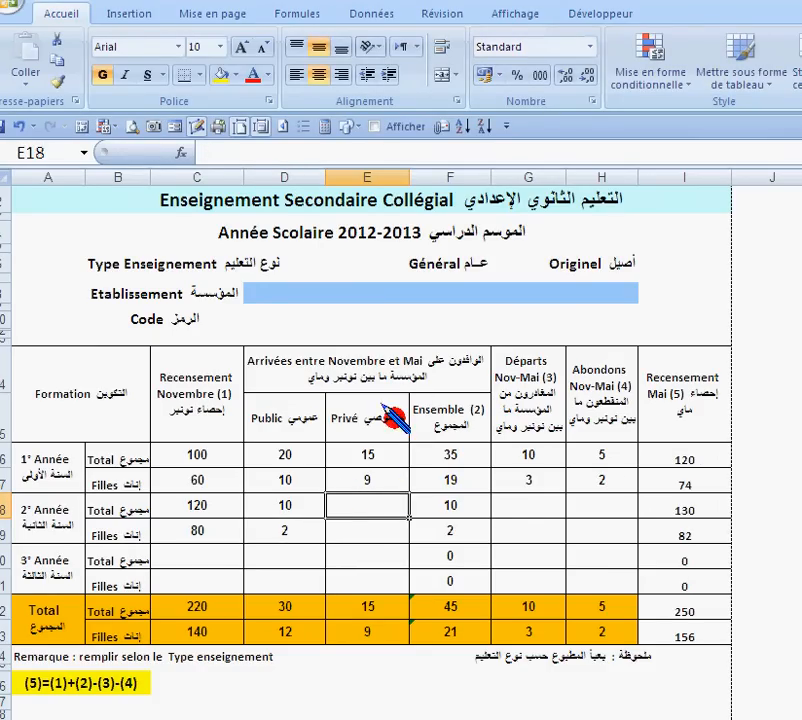
pyautogui.write('9')
pyautogui.press('Return')
pyautogui.write('5')
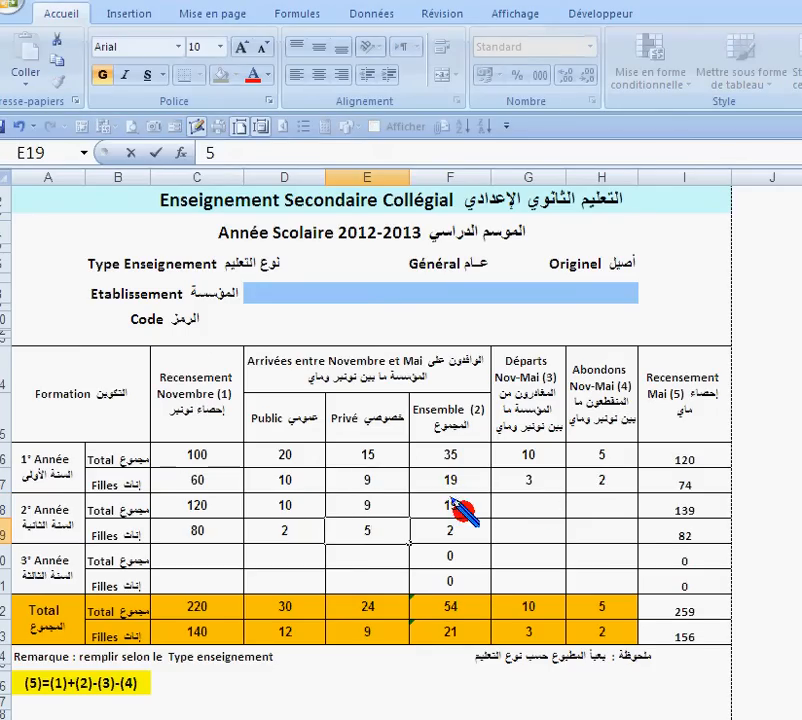
# Enter the 2° Année departures 5 total and 4 girls in G18:G19, and the dropouts 1 and 0 in H18:H19.
pyautogui.click(535, 505)
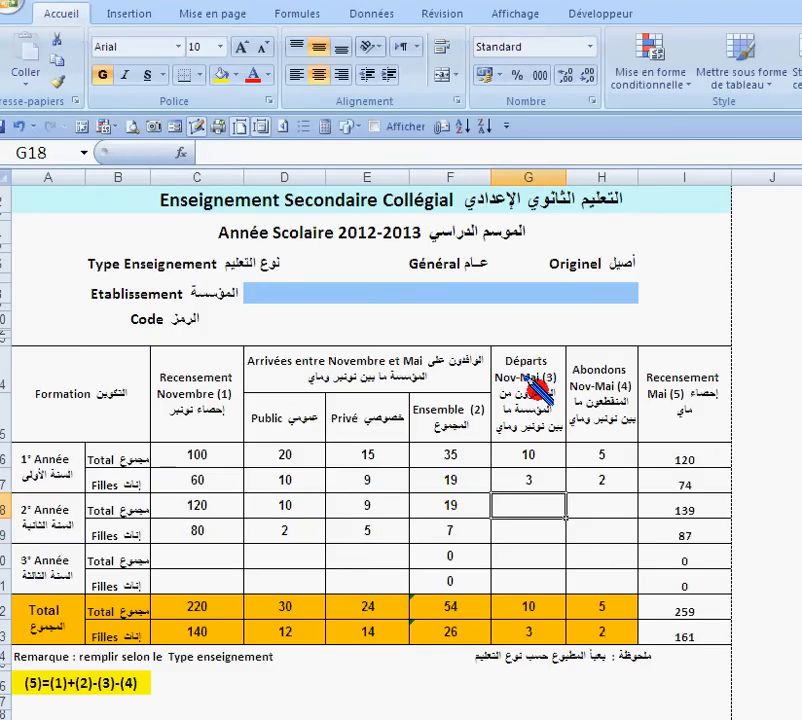
pyautogui.write('5')
pyautogui.press('Return')
pyautogui.write('6')
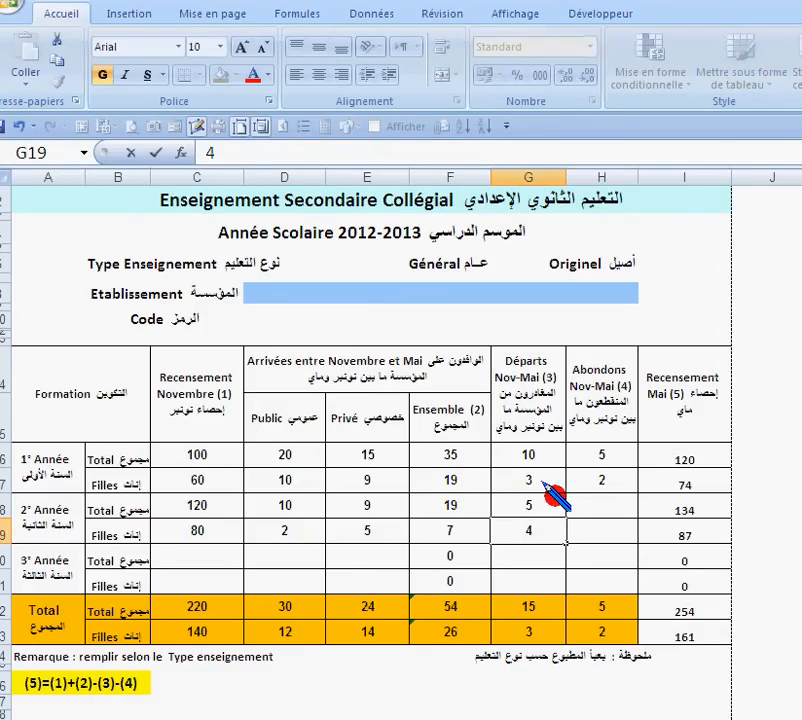
pyautogui.click(612, 506)
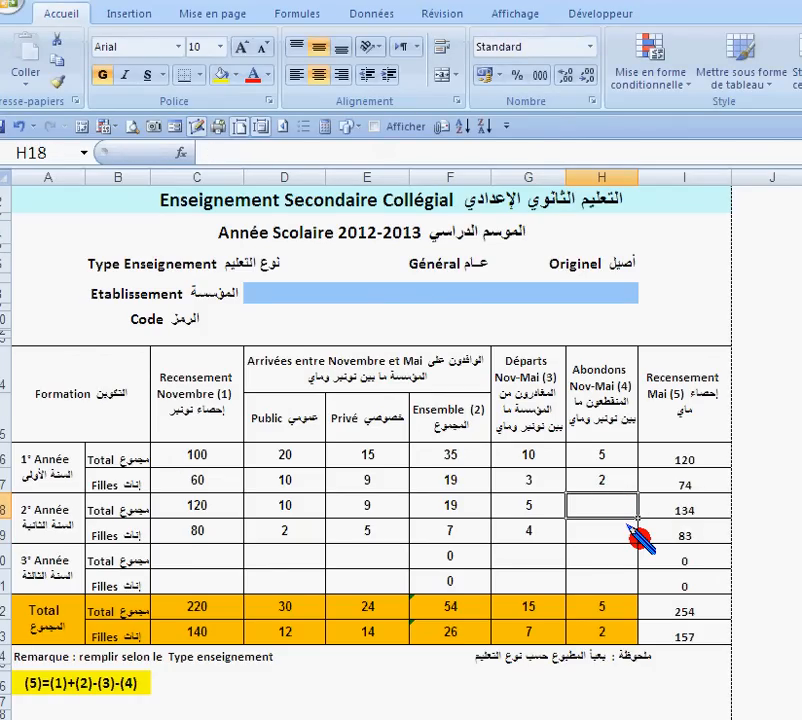
pyautogui.write('1')
pyautogui.press('Return')
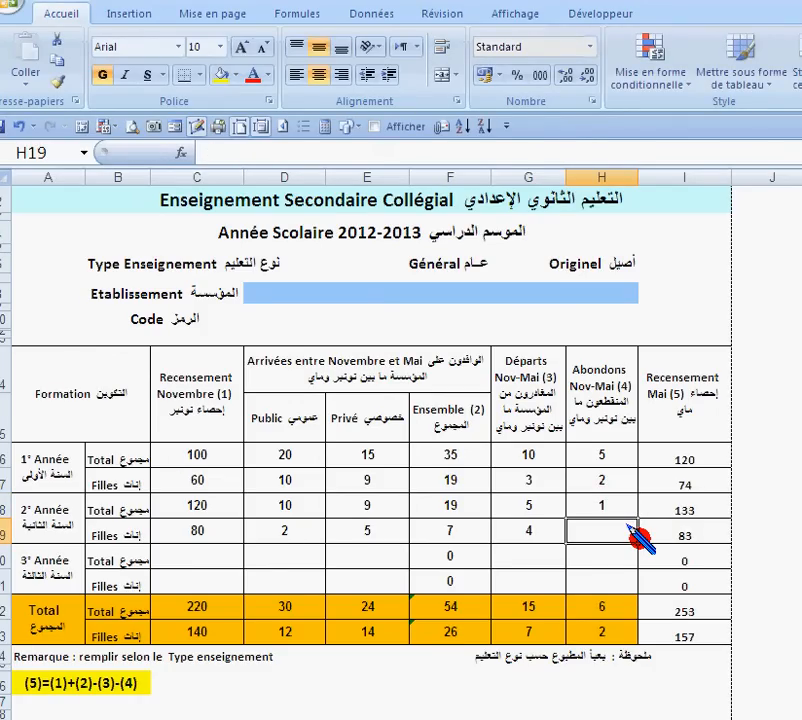
pyautogui.write('0')
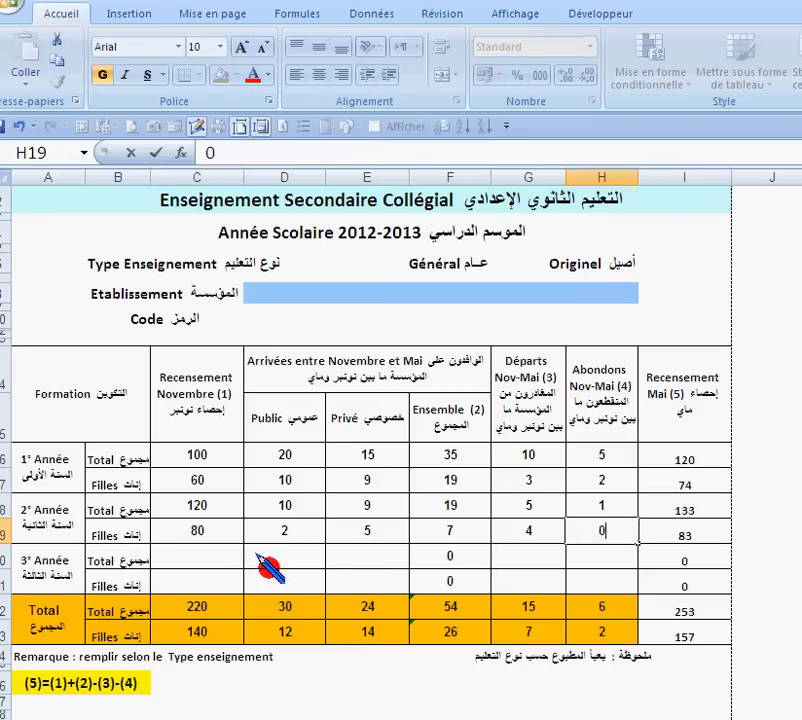
# Enter 166 as the 3° Année November total in C20 and 69 as the girls' count in C21.
pyautogui.click(210, 558)
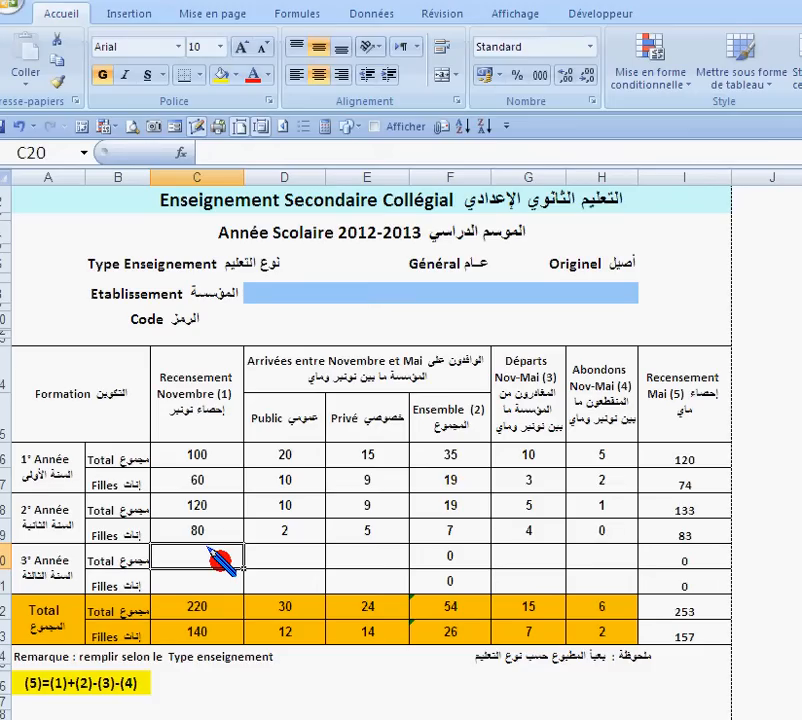
pyautogui.write('166')
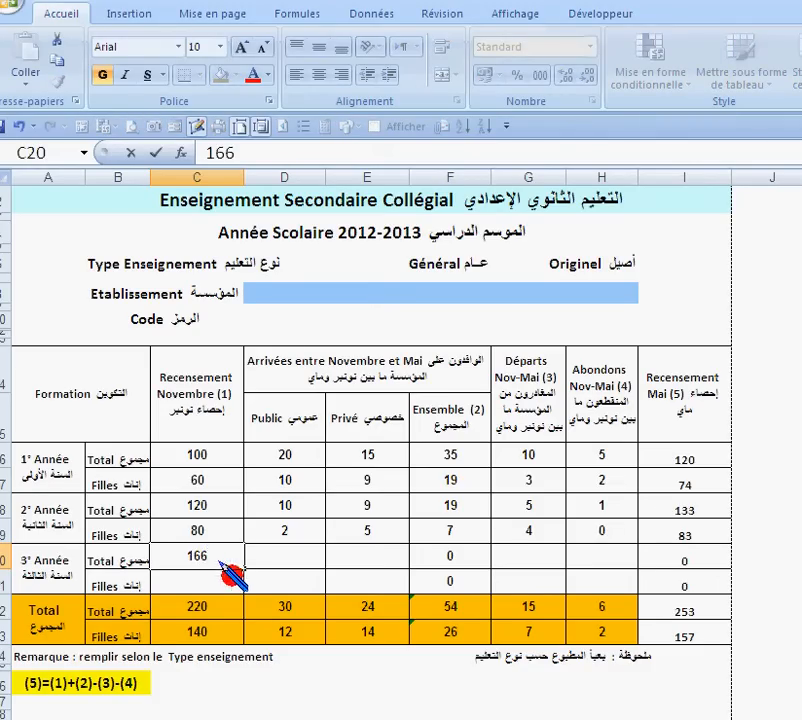
pyautogui.click(218, 578)
pyautogui.write('69')
# Enter the 3° Année arrivals: 15 total and 8 girls under Public in D20:D21, 9 and 2 under Privé in E20:E21.
pyautogui.click(272, 558)
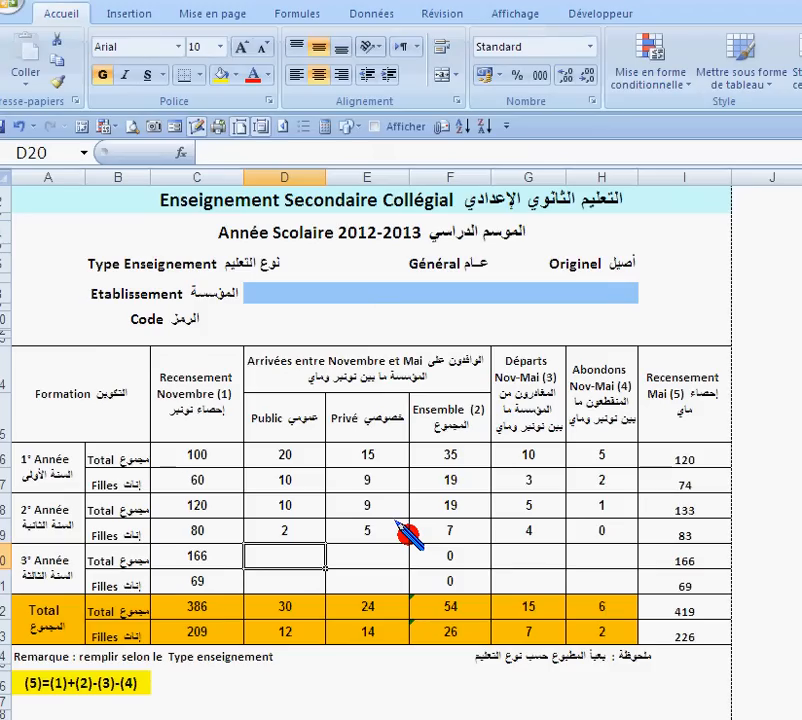
pyautogui.write('15')
pyautogui.press('Return')
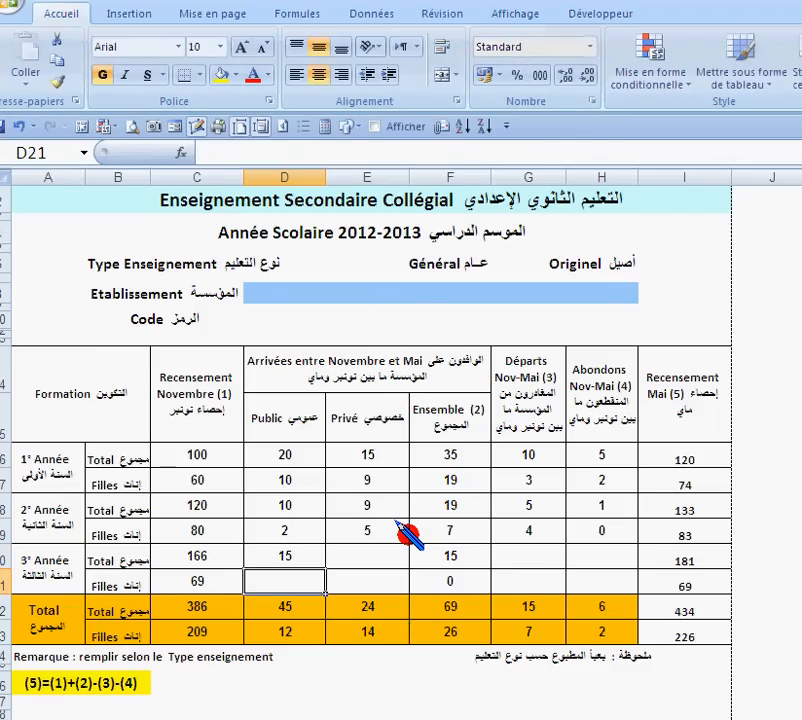
pyautogui.write('8')
pyautogui.press('Tab')
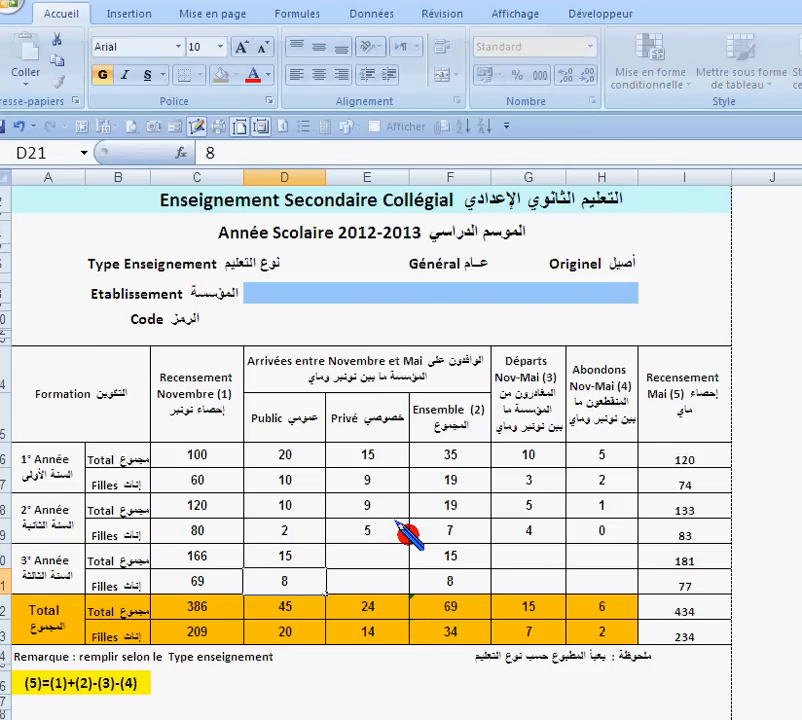
pyautogui.press('Up')
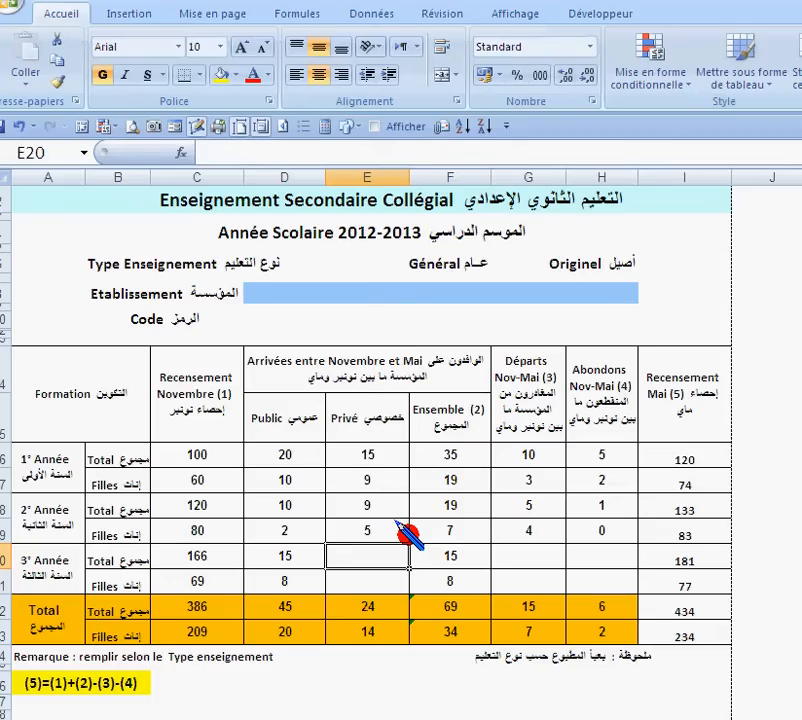
pyautogui.write('9')
pyautogui.press('Return')
pyautogui.write('2')
# Enter the 3° Année departures 14 total and 7 girls in G20:G21, and the dropouts 6 and 3 in H20:H21.
pyautogui.click(525, 558)
pyautogui.write('14')
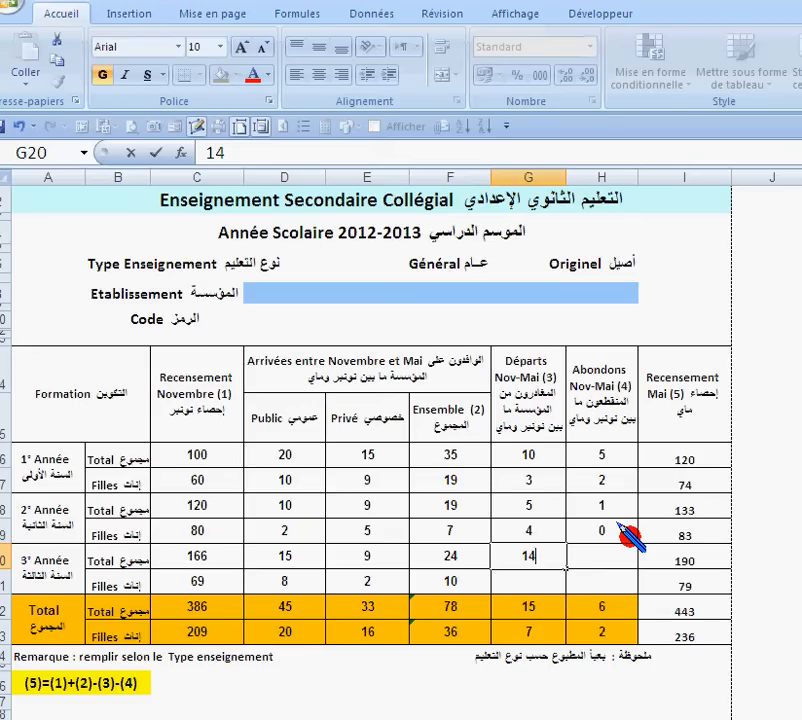
pyautogui.press('Return')
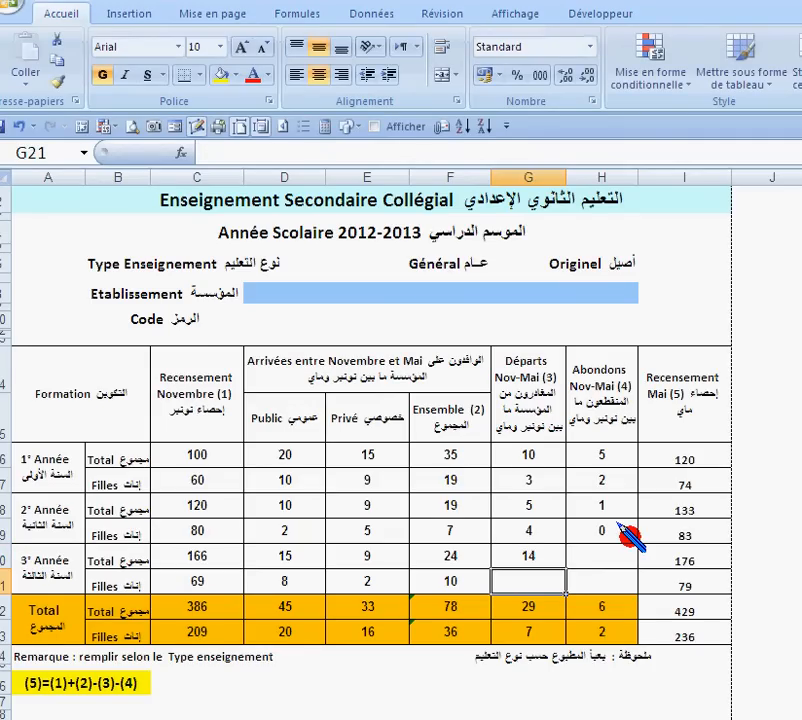
pyautogui.write('7')
pyautogui.press('Right')
pyautogui.press('Up')
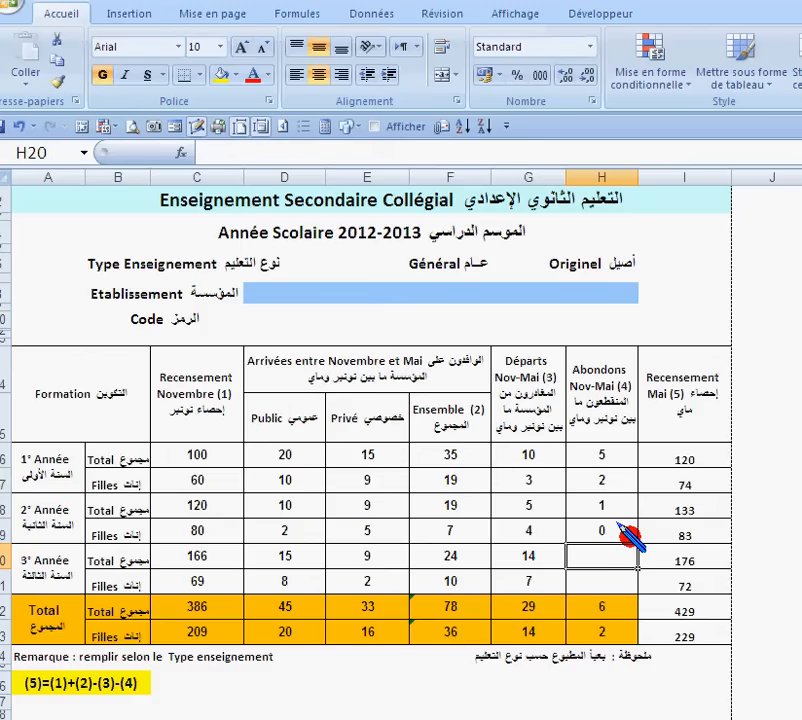
pyautogui.write('6')
pyautogui.press('Return')
pyautogui.write('3')
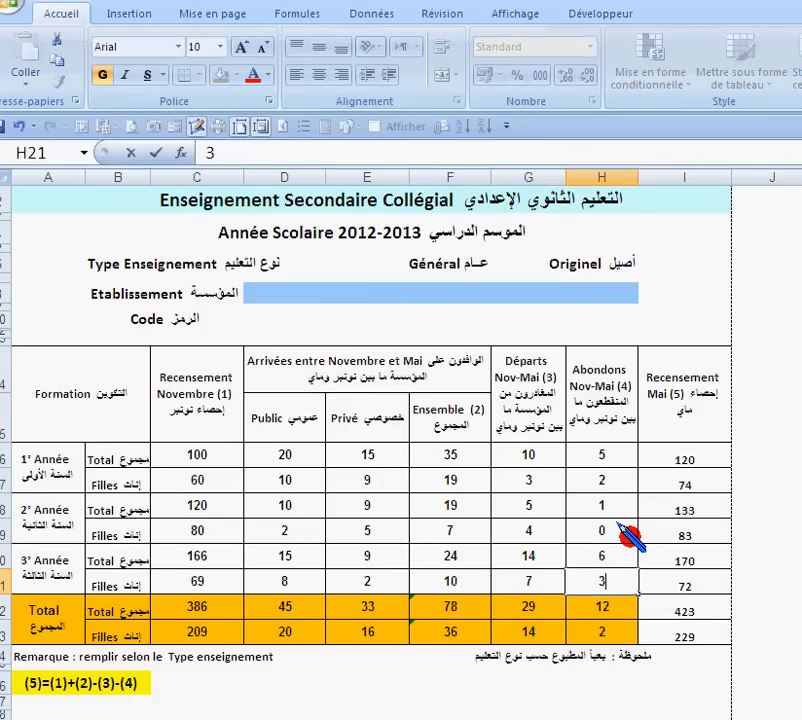
pyautogui.press('Return')
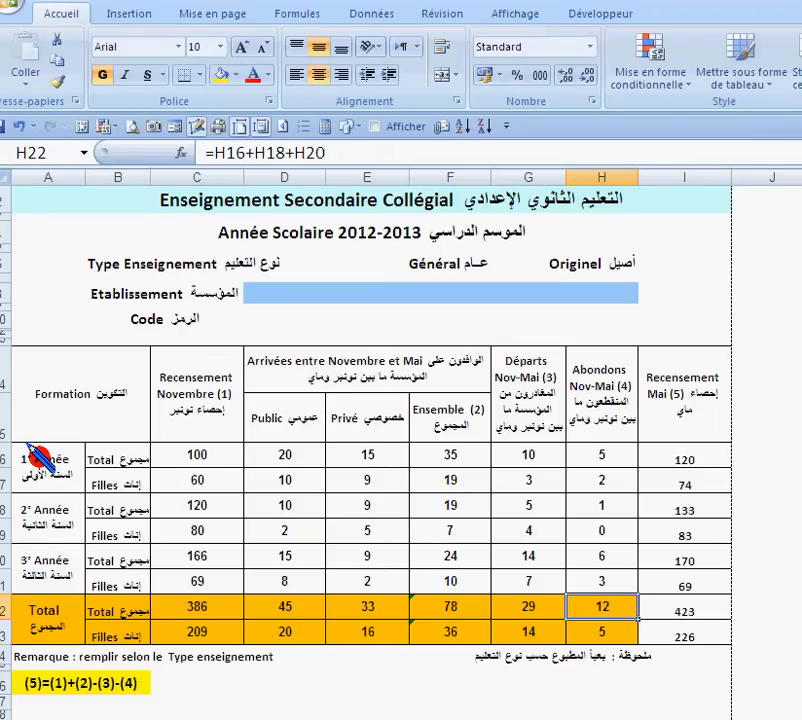
# Apply thick top and bottom borders to the 1° Année rows A16:I17.
pyautogui.moveTo(42, 452); pyautogui.dragTo(665, 456)
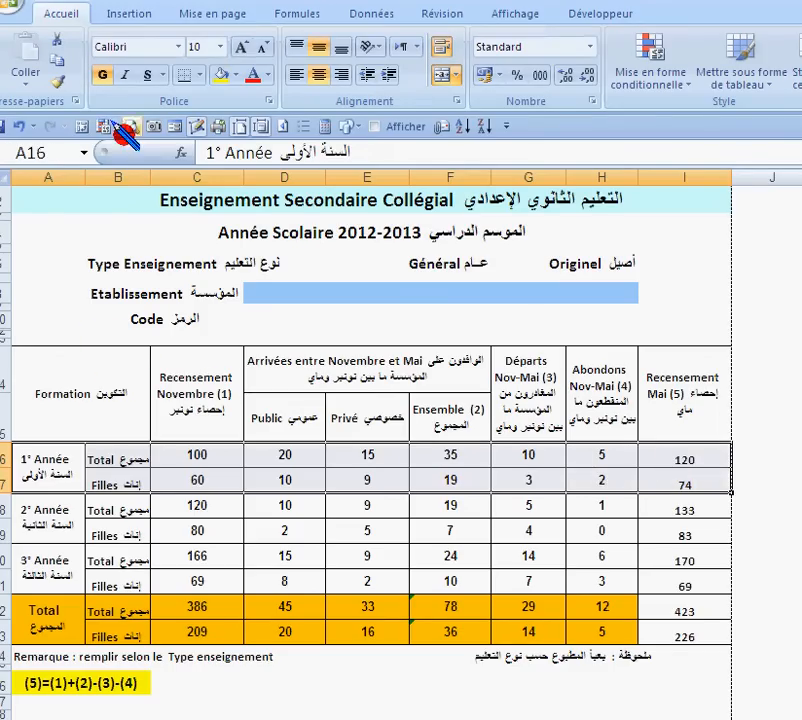
pyautogui.rightClick(112, 460)
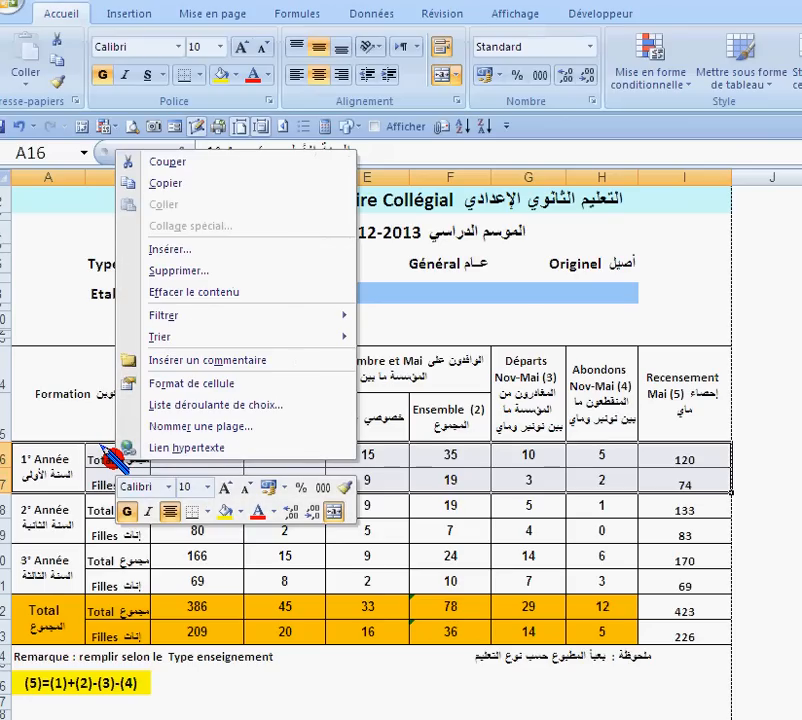
pyautogui.click(187, 382)
pyautogui.click(22, 189)
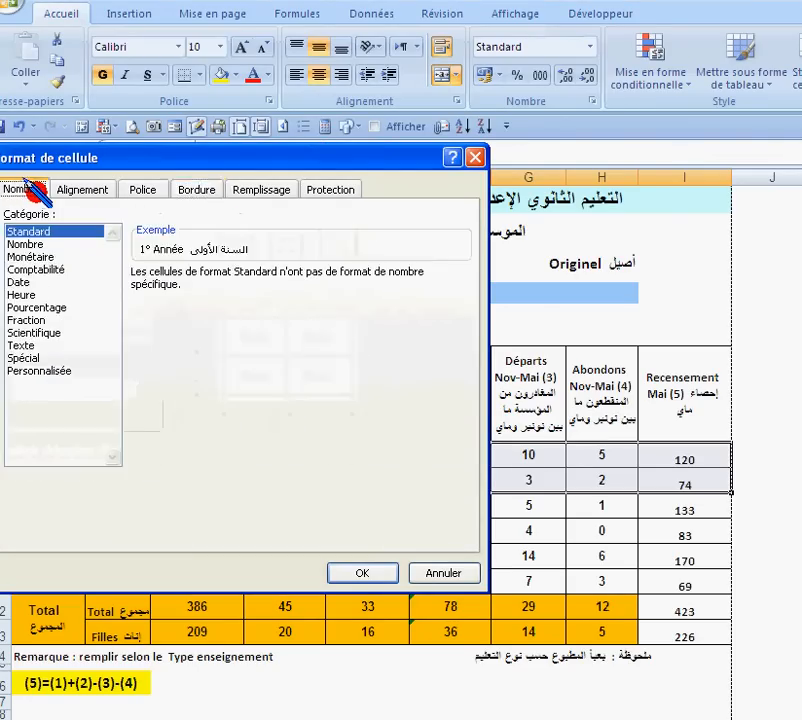
pyautogui.click(194, 189)
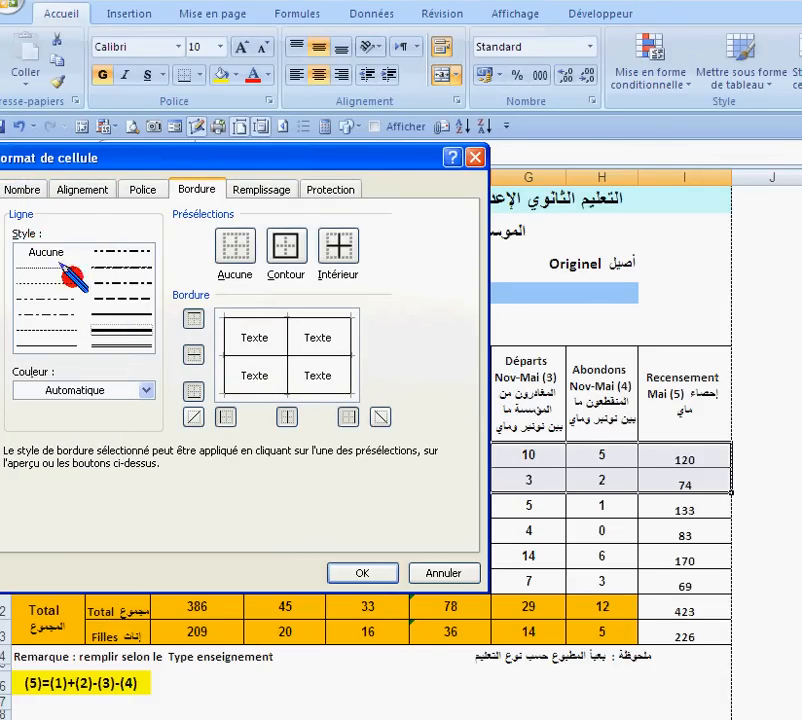
pyautogui.click(270, 317)
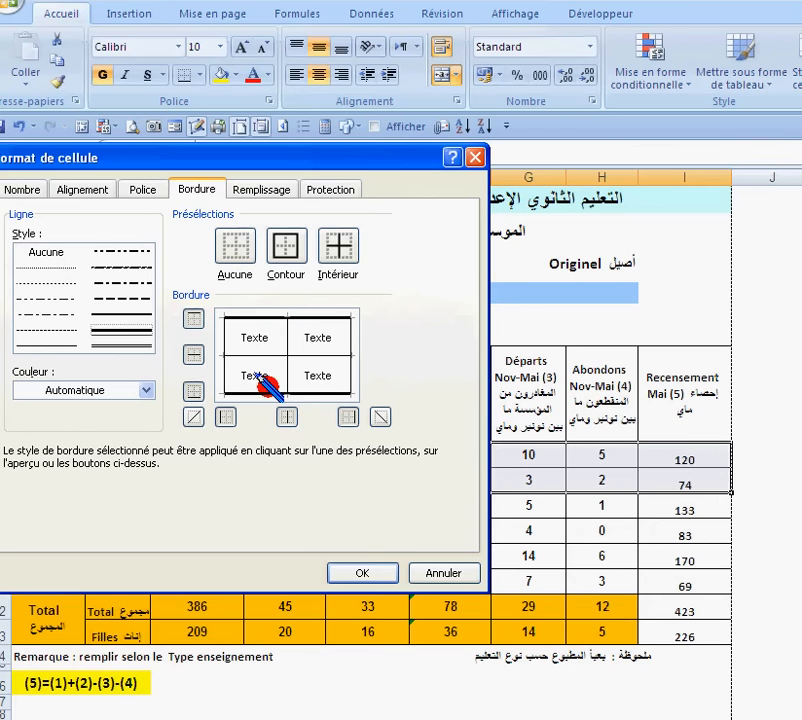
pyautogui.click(362, 572)
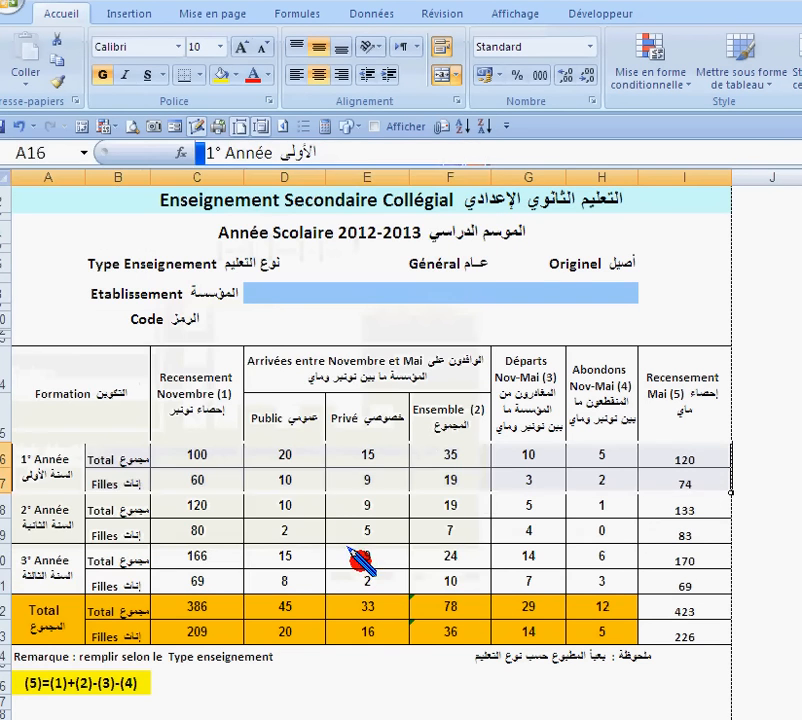
pyautogui.click(525, 553)
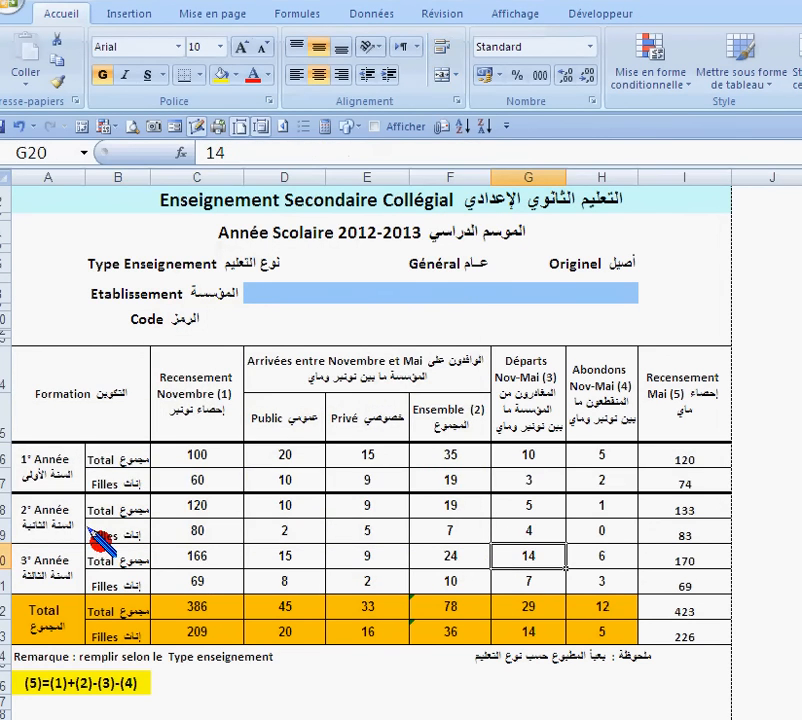
# Repeat the thick top and bottom borders on the 2° Année, 3° Année and Total row pairs across A18:I23.
pyautogui.moveTo(32, 513); pyautogui.dragTo(662, 512)
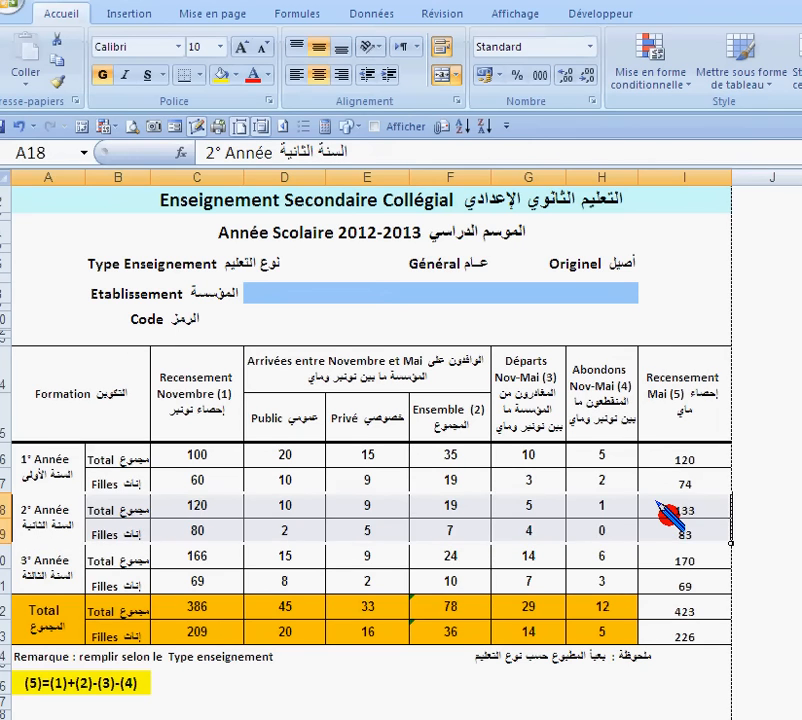
pyautogui.click(449, 578)
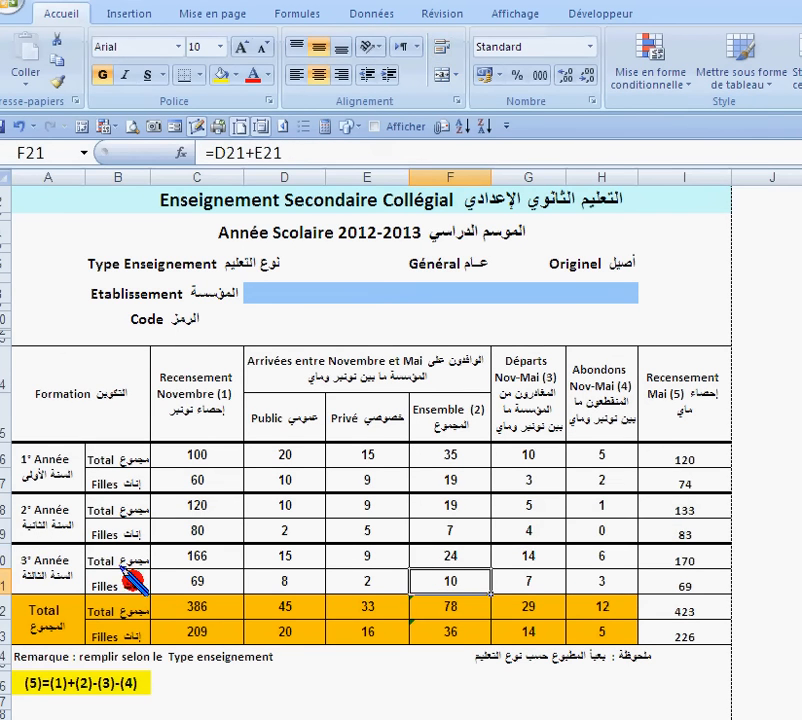
pyautogui.moveTo(32, 566); pyautogui.dragTo(683, 572)
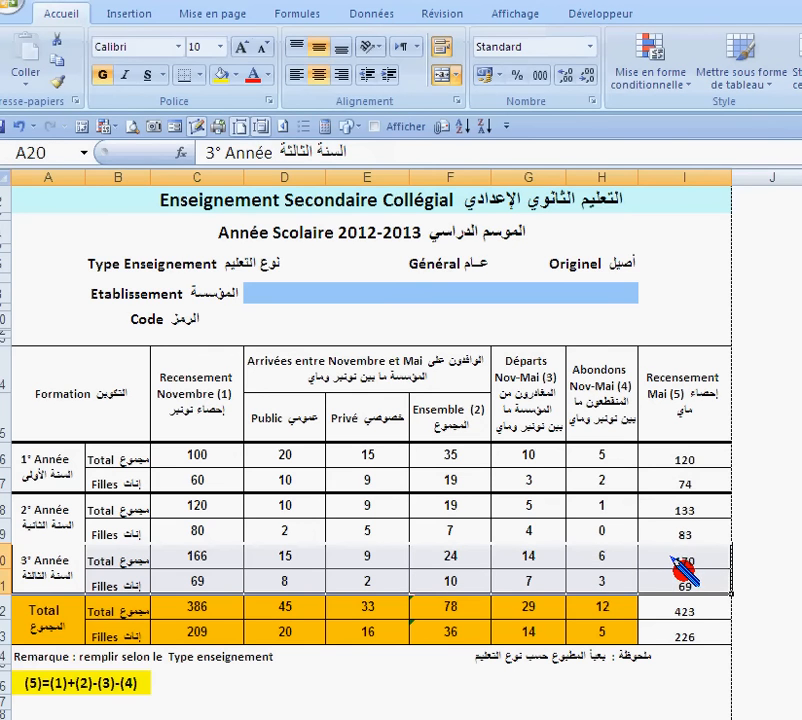
pyautogui.click(440, 628)
pyautogui.moveTo(48, 611); pyautogui.dragTo(683, 610)
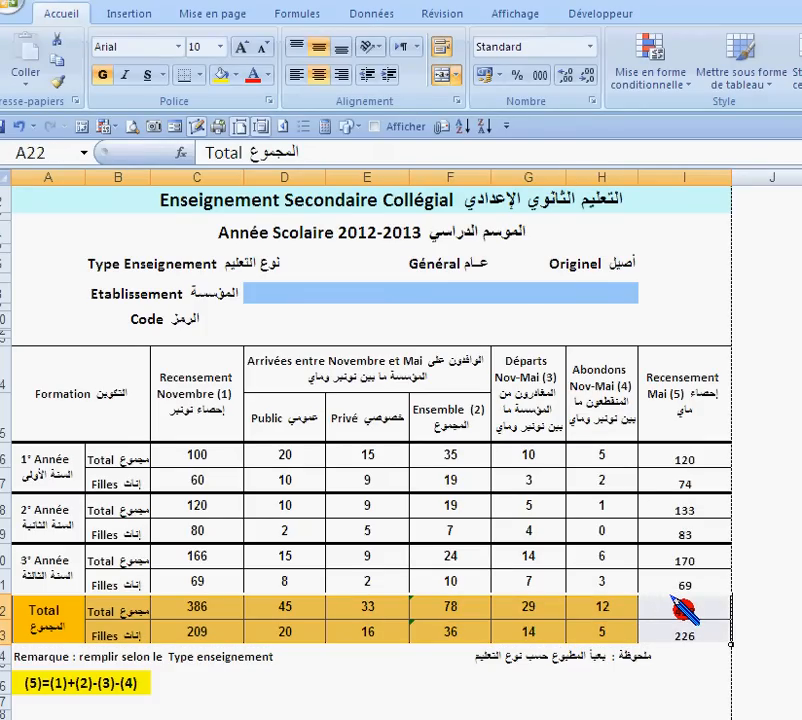
pyautogui.click(366, 683)
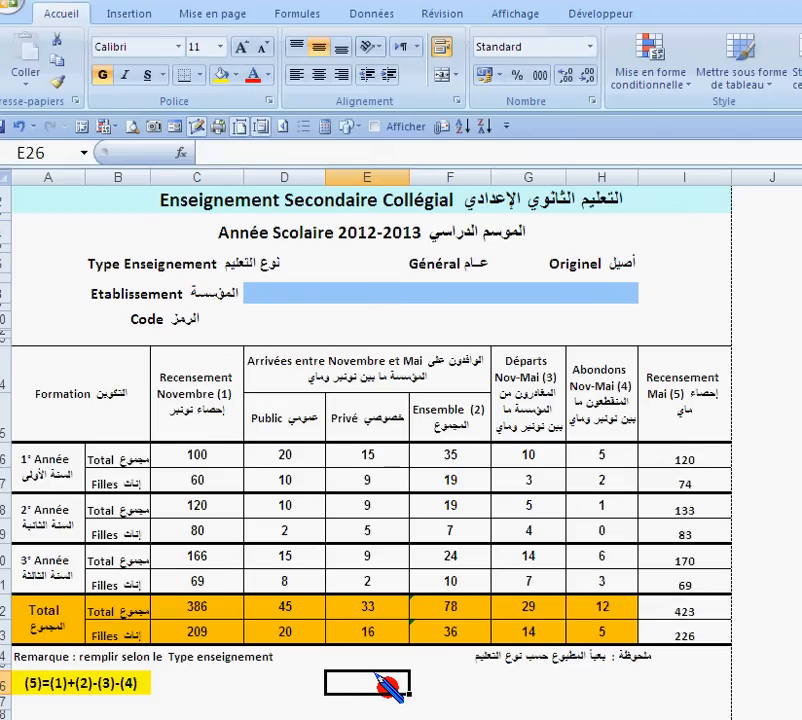
pyautogui.moveTo(47, 612); pyautogui.dragTo(609, 616)
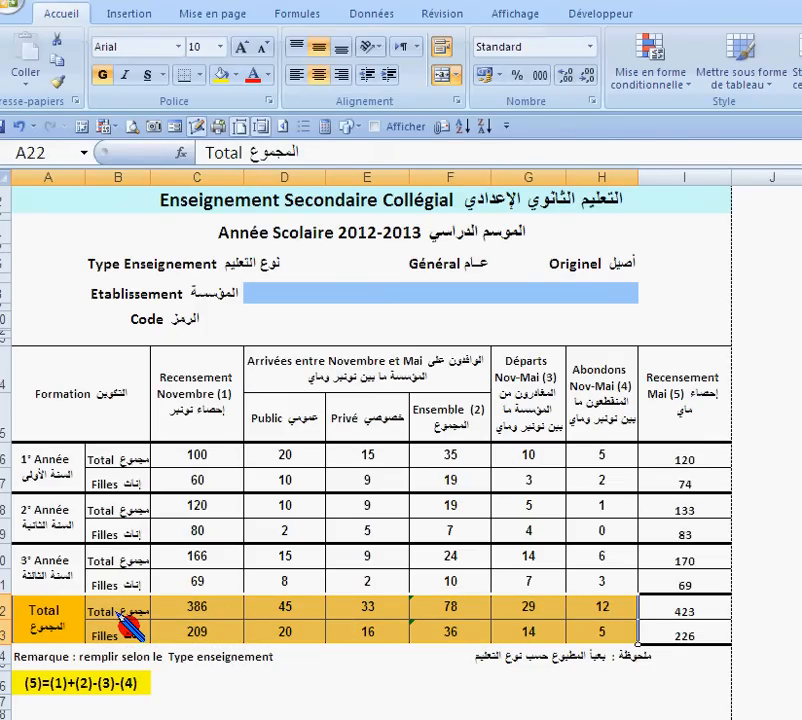
pyautogui.click(338, 608)
pyautogui.click(176, 609)
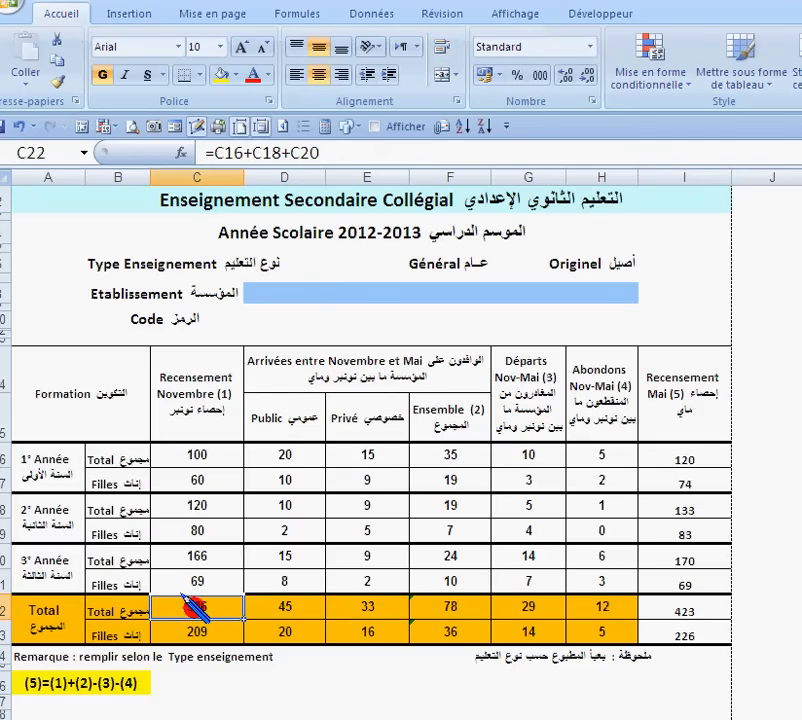
# Fill the Total rows A22:I23 with standard green and set their font colour to white.
pyautogui.moveTo(62, 610); pyautogui.dragTo(662, 605)
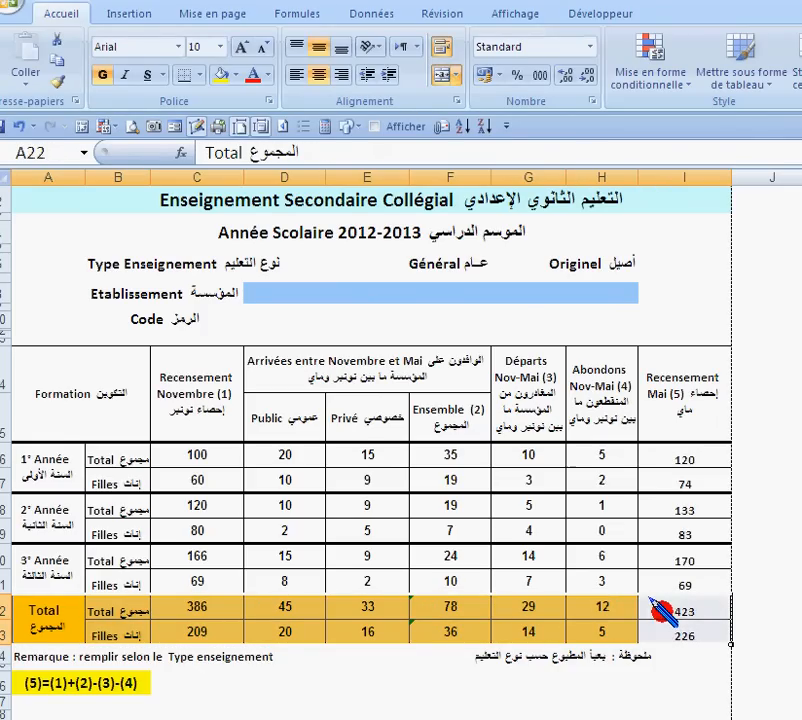
pyautogui.click(233, 76)
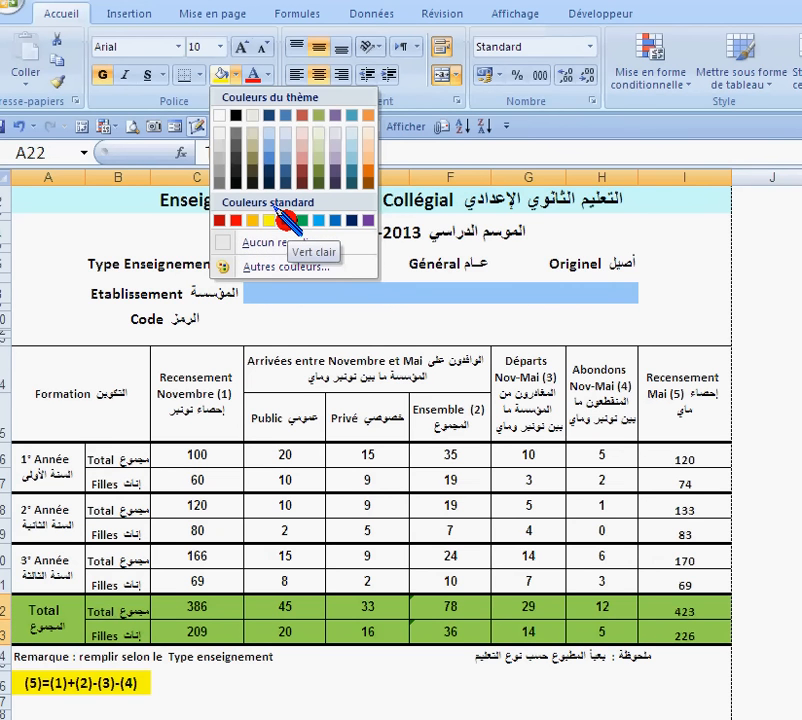
pyautogui.click(300, 219)
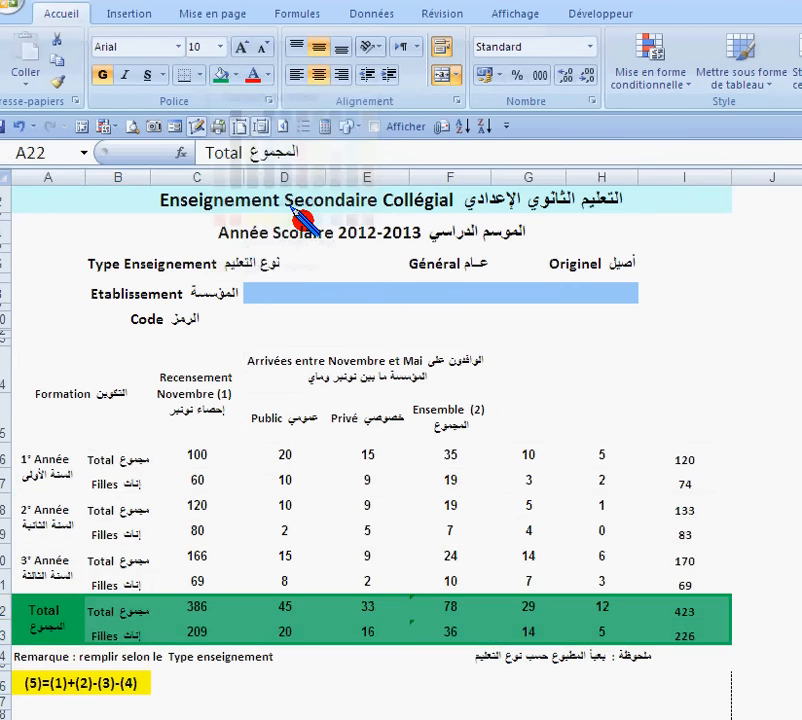
pyautogui.click(266, 75)
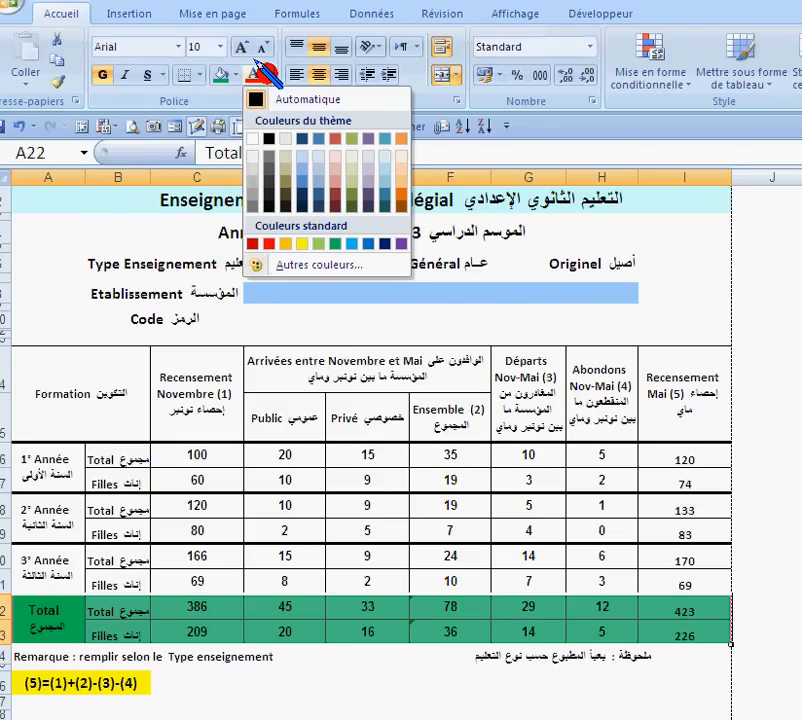
pyautogui.click(254, 137)
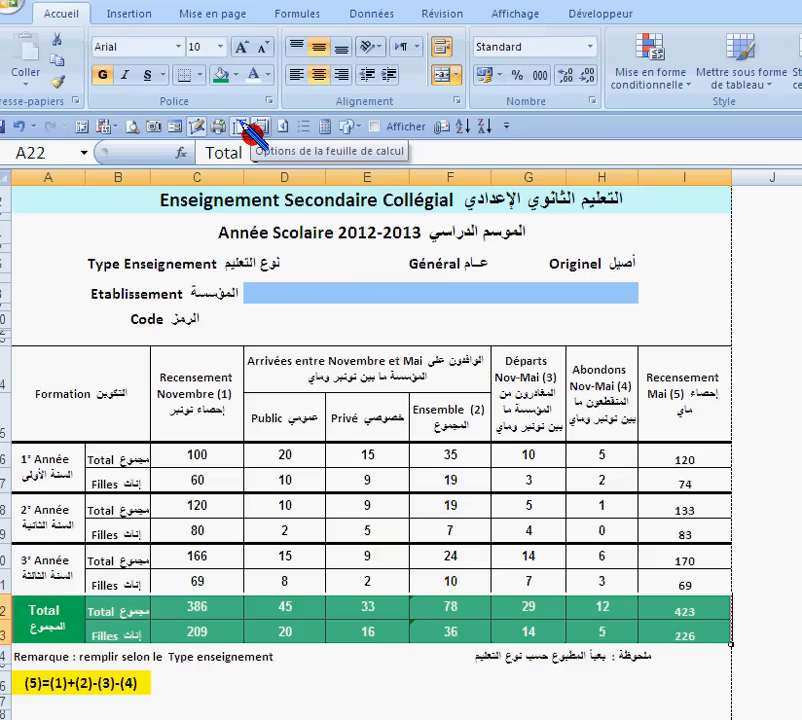
# Change the fill of the Total rows A22:I23 to Brun tanné, Arrière-plan 2, plus sombre 75 %.
pyautogui.click(230, 74)
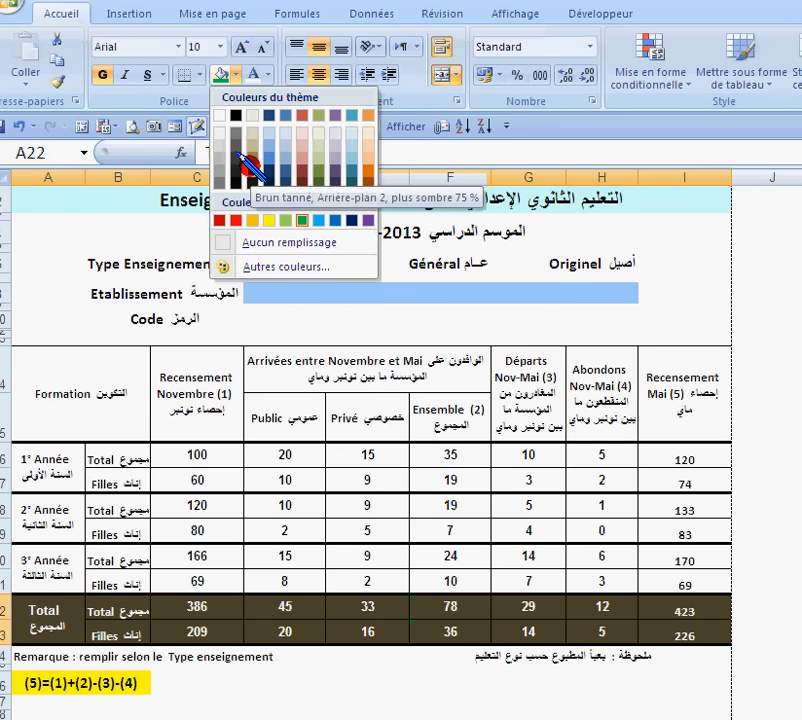
pyautogui.click(249, 168)
pyautogui.click(355, 448)
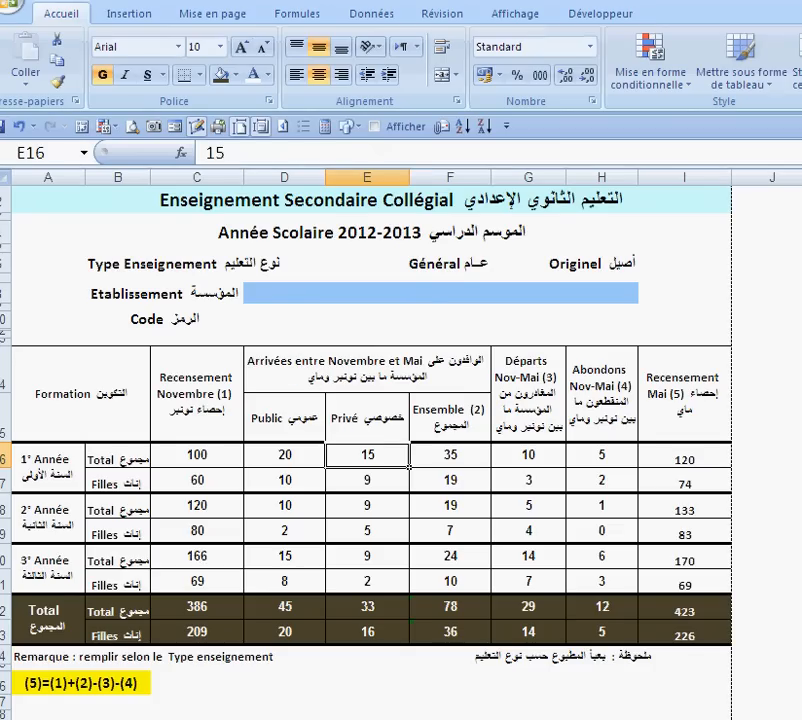